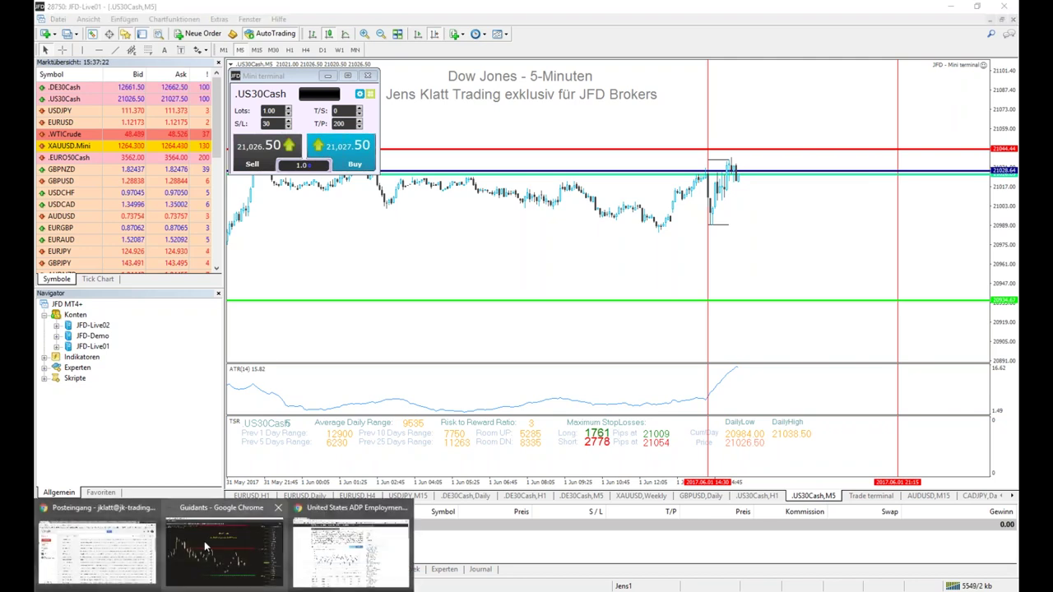
Switch to the Guidants window, open the LS DAX 5 chart, and pan and compress it to show a wider price history.
left_click(211, 538)
left_click(938, 342)
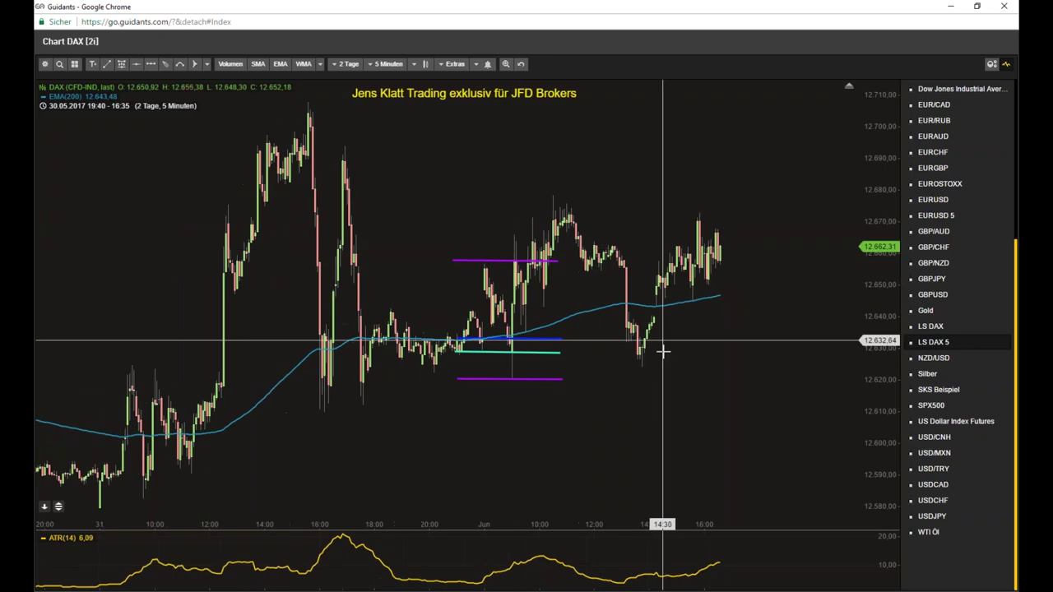
left_click_drag(687, 349, 724, 348)
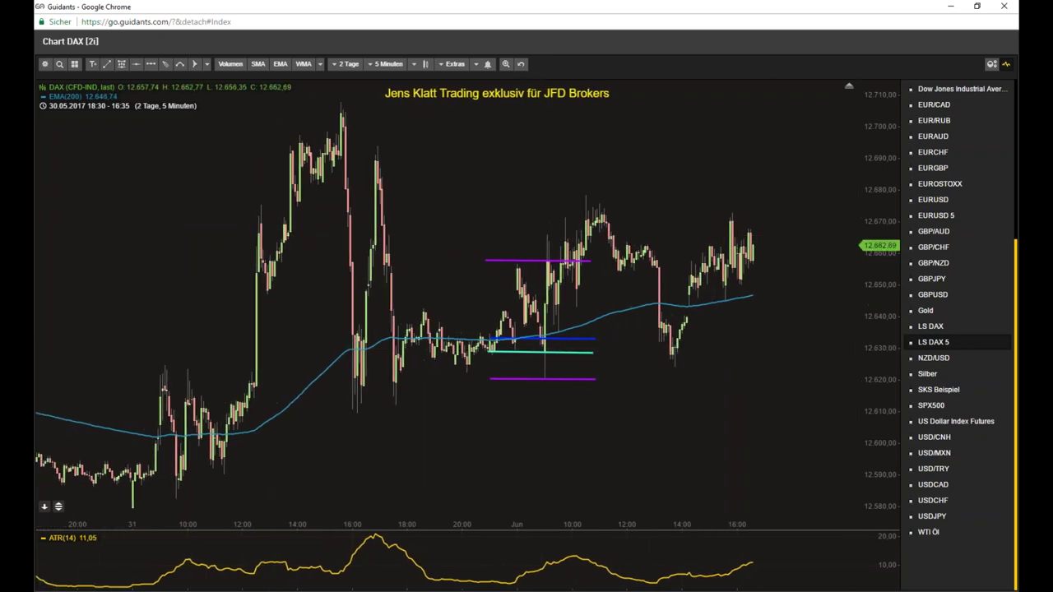
left_click_drag(637, 354, 668, 423)
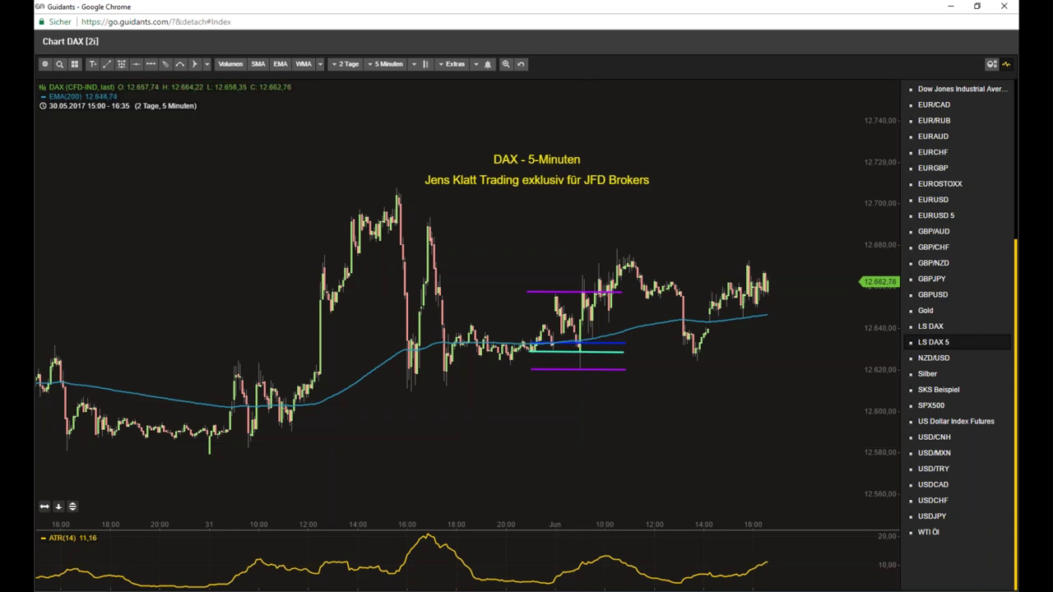
Examine the hourly LS DAX chart over a wider range including the 13.000 level, and return to the LS DAX 5 chart.
left_click(925, 327)
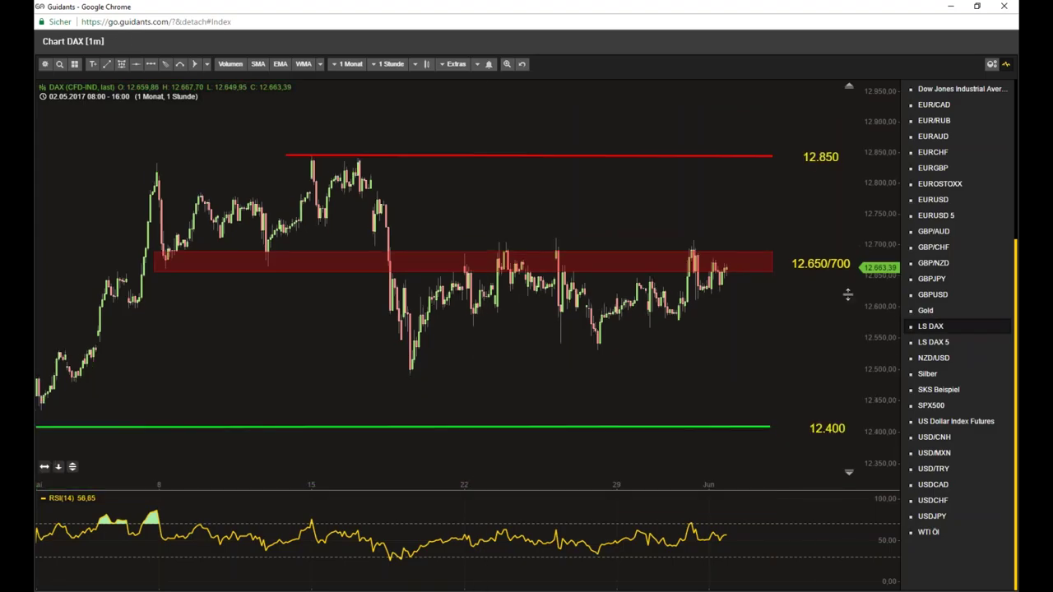
scroll(778, 375, "down", 1)
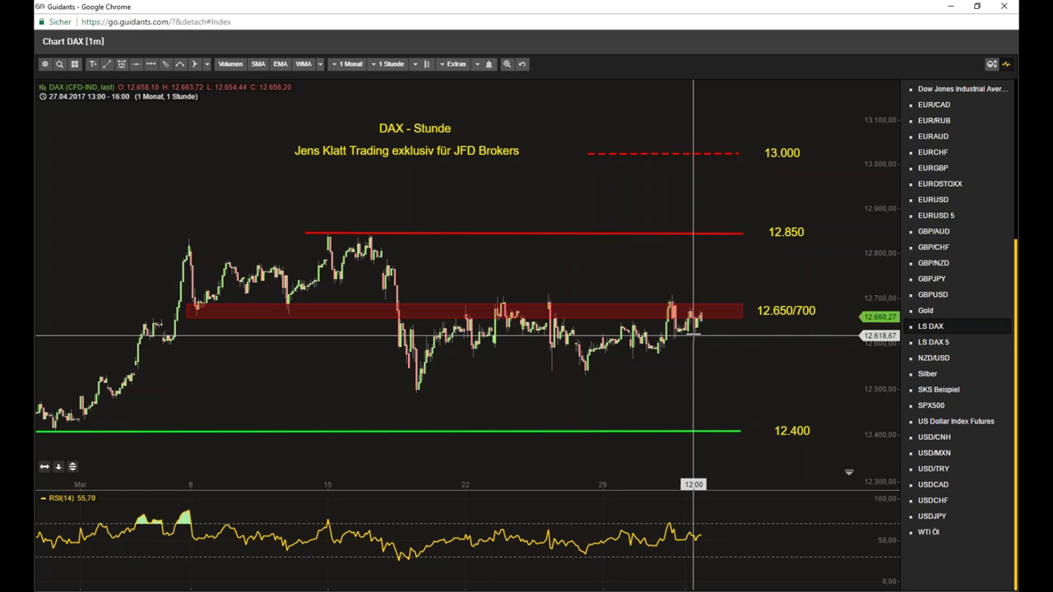
left_click(925, 349)
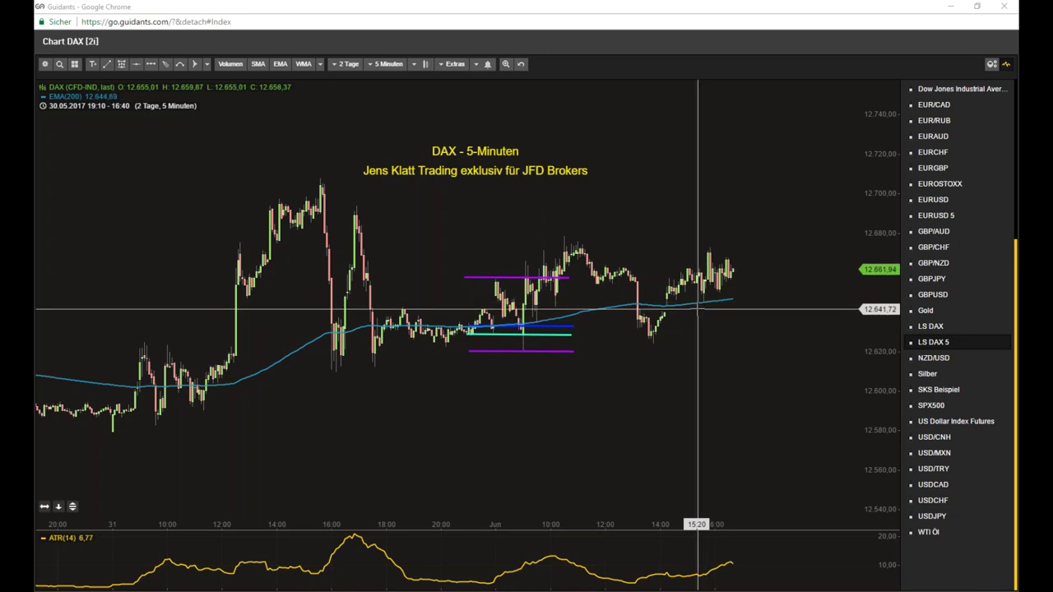
Reopen the LS DAX chart, compress its price scale to compare the marked levels, and bring back the LS DAX 5 chart.
left_click(946, 329)
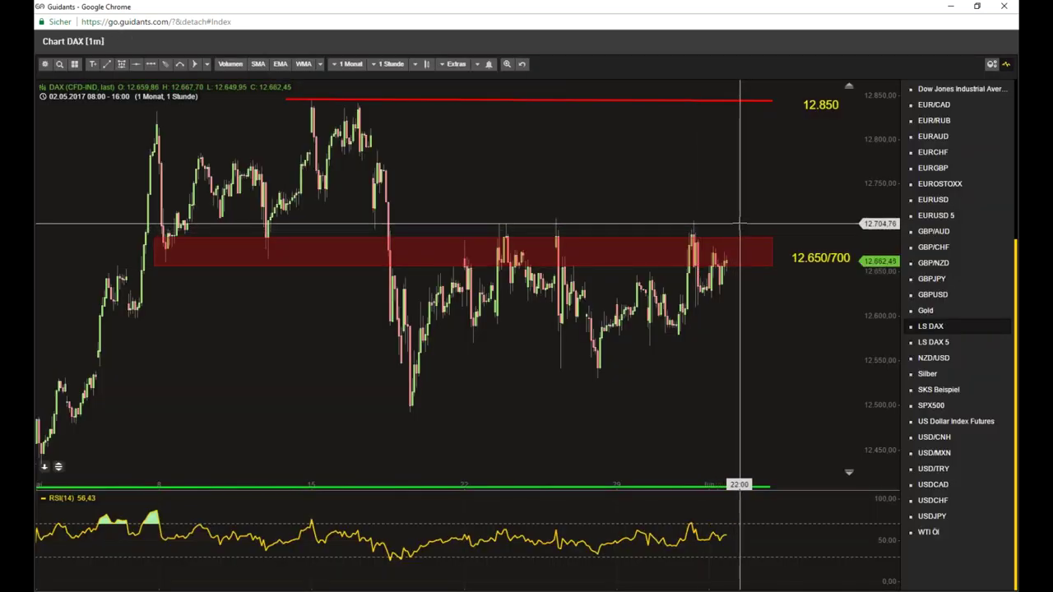
left_click_drag(857, 234, 880, 206)
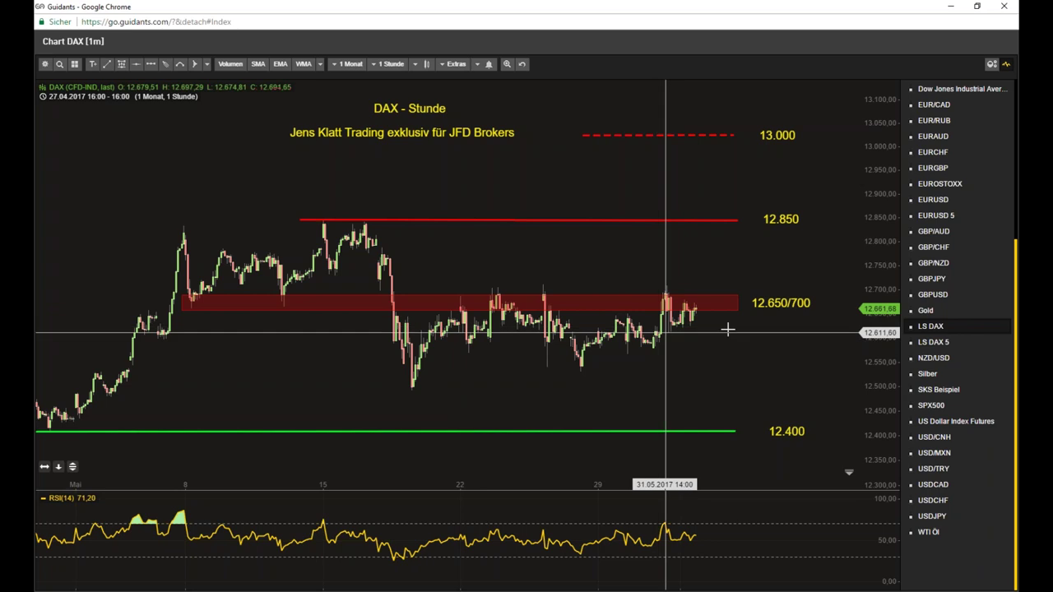
left_click(933, 343)
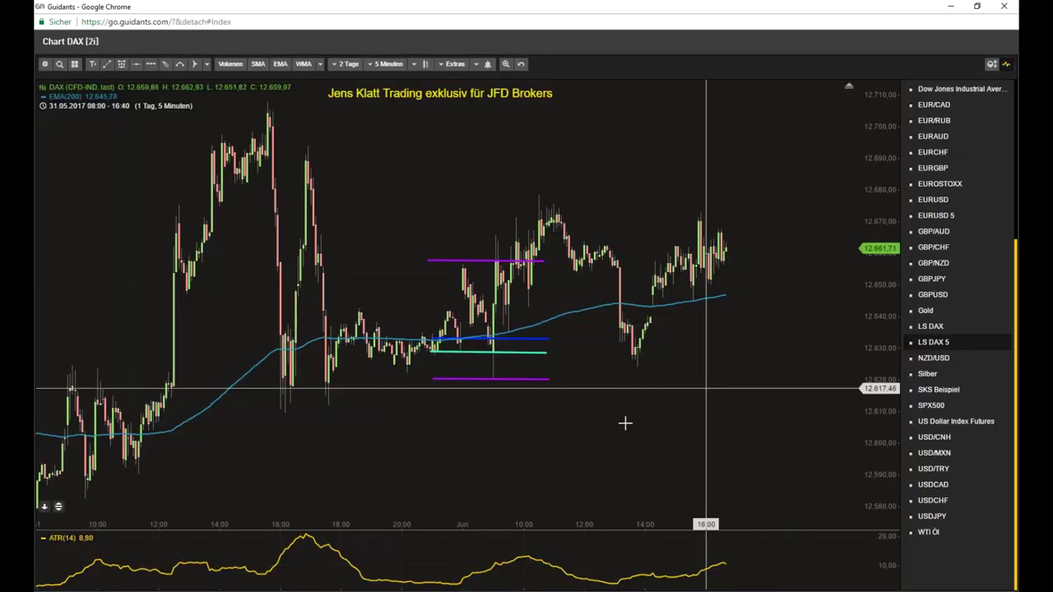
Switch to MetaTrader, inspect the .US30Cash M5 chart with the crosshair, and open the .US30Cash H1 chart.
key("alt+Tab")
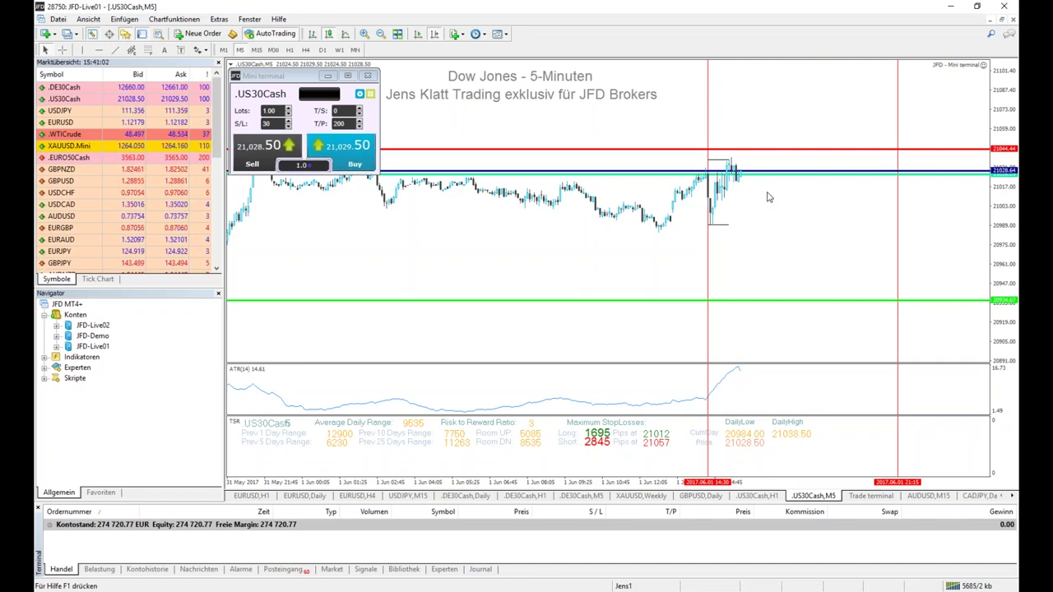
middle_click(749, 159)
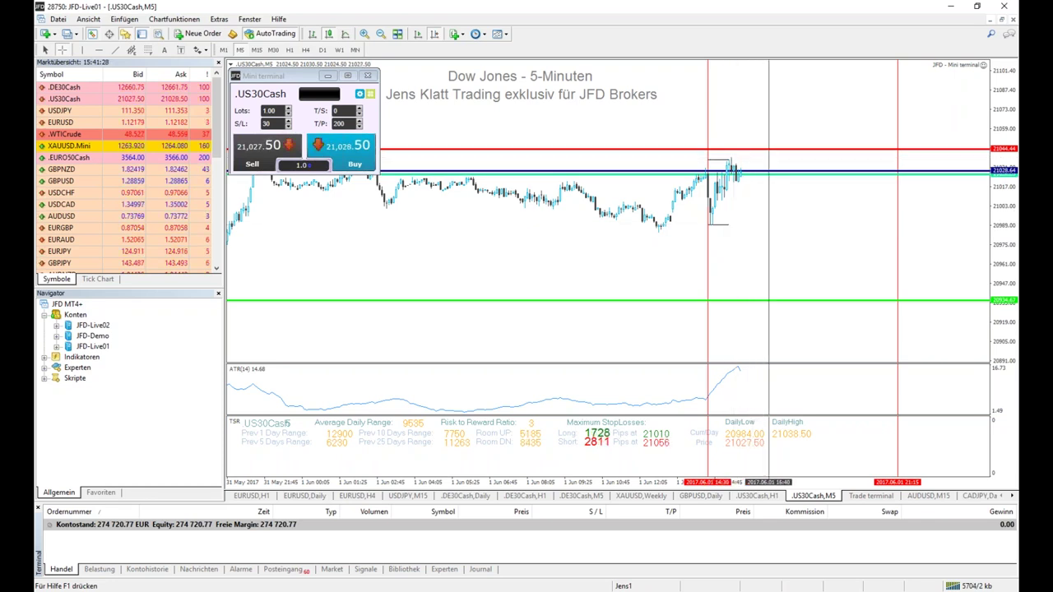
left_click(757, 496)
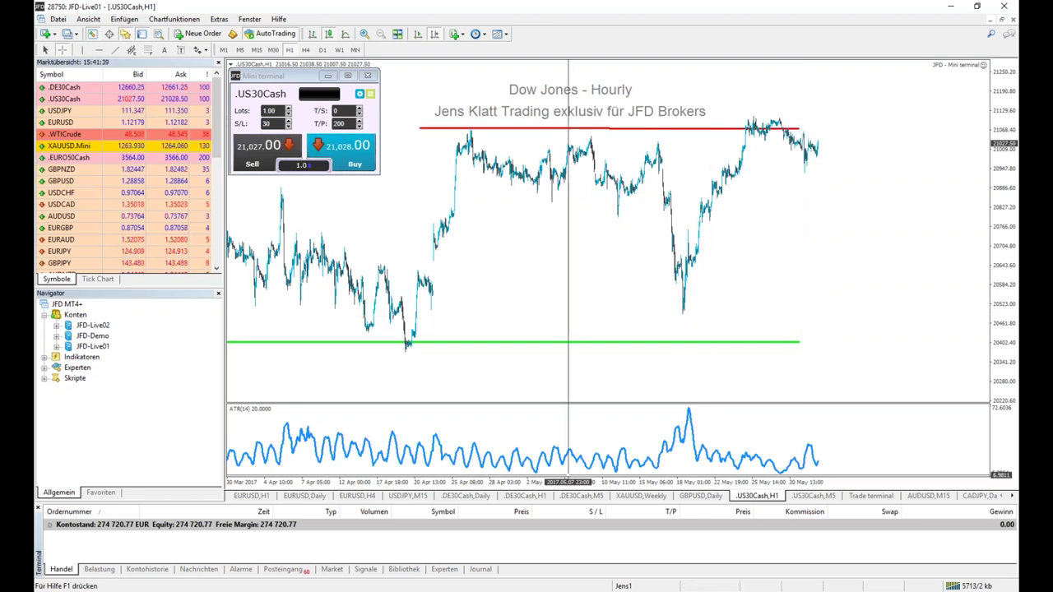
Switch back to Guidants and open the daily Dow Jones Industrial Average chart.
left_click(219, 536)
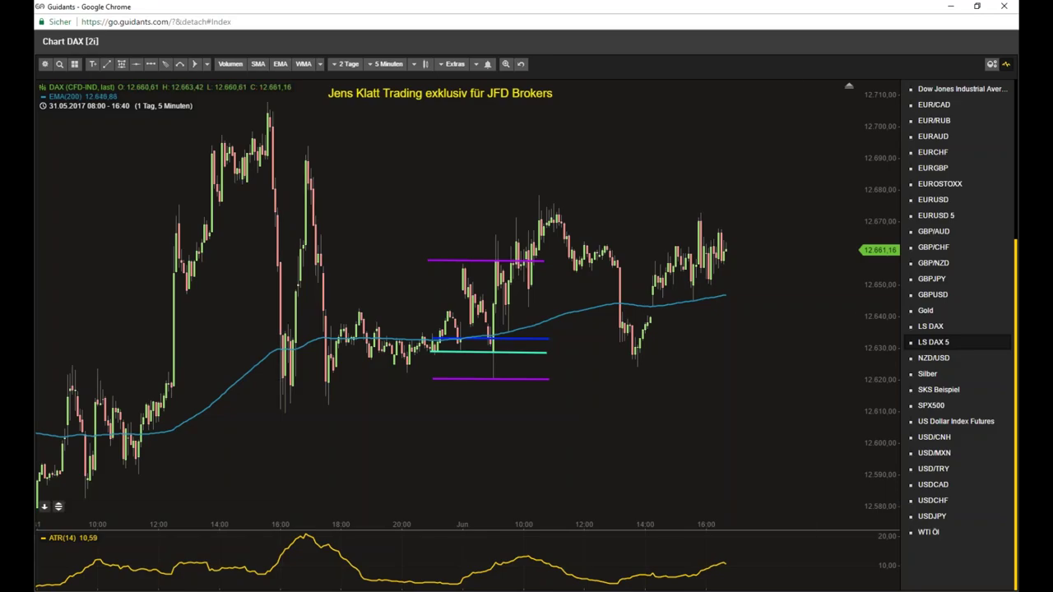
scroll(938, 160, "up", 2)
left_click(936, 153)
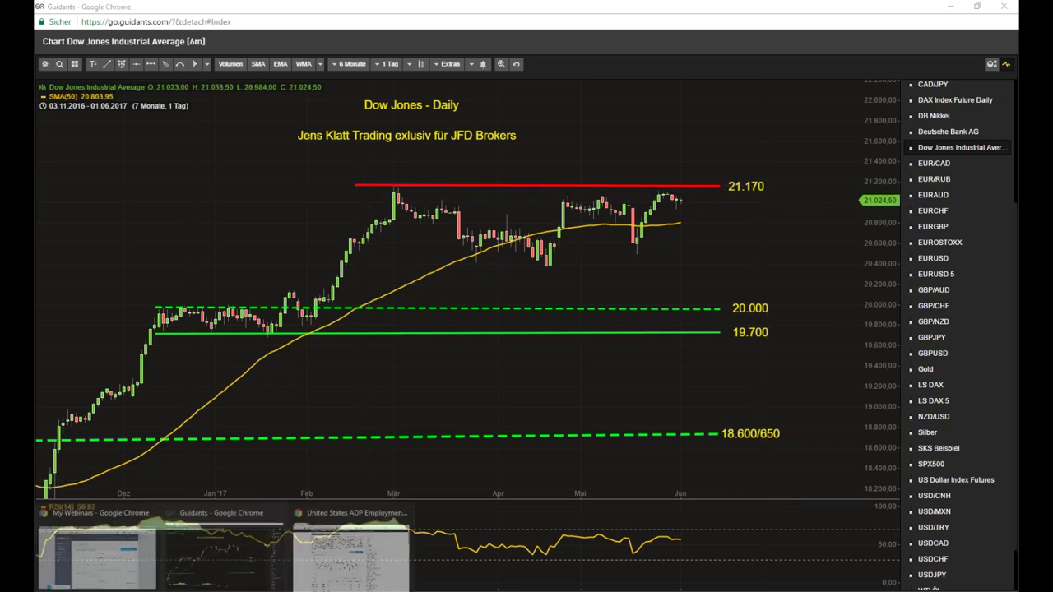
Switch to the browser window with the ADP employment data and load the Bloomberg website in a new tab.
left_click(356, 565)
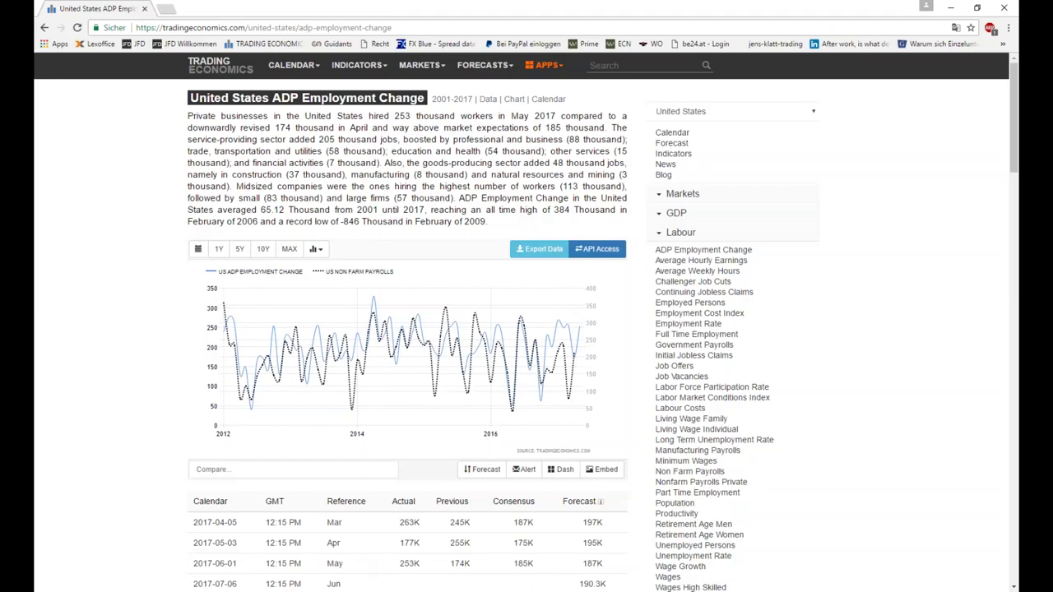
left_click(164, 8)
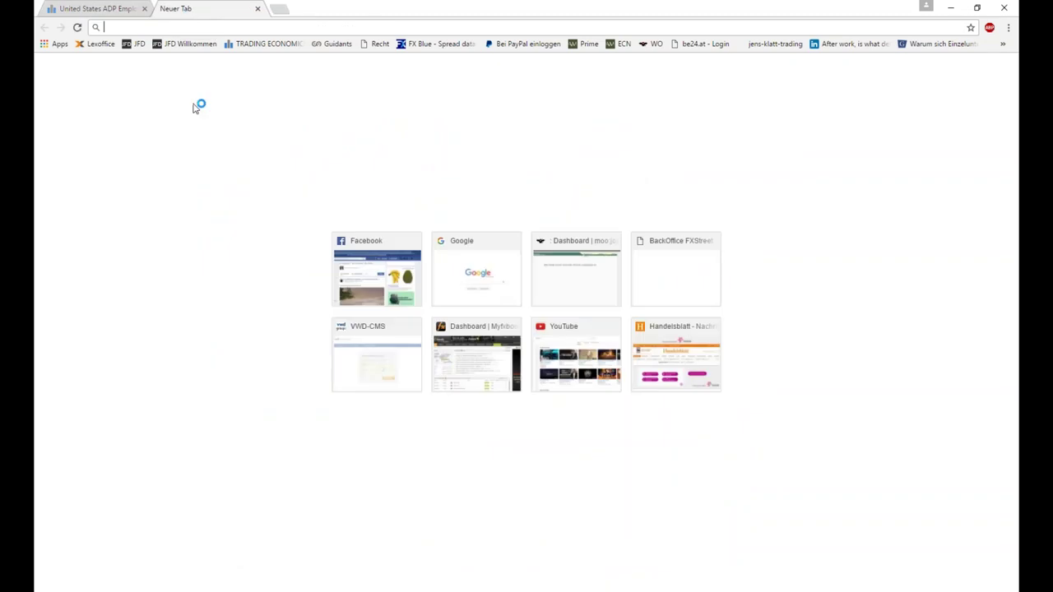
type("www")
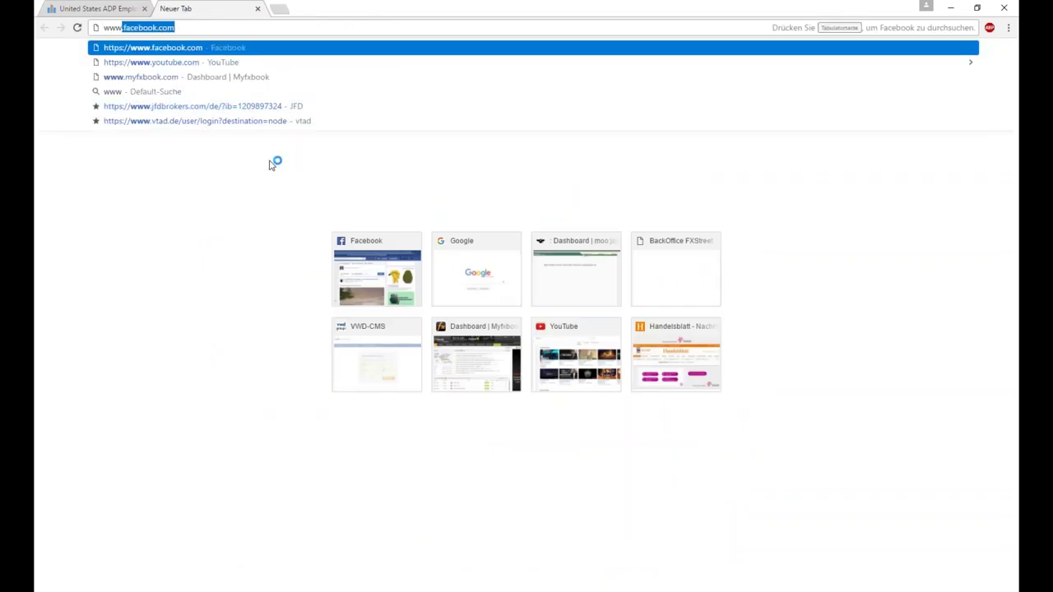
type("blo")
key("BackSpace")
key("BackSpace")
key("BackSpace")
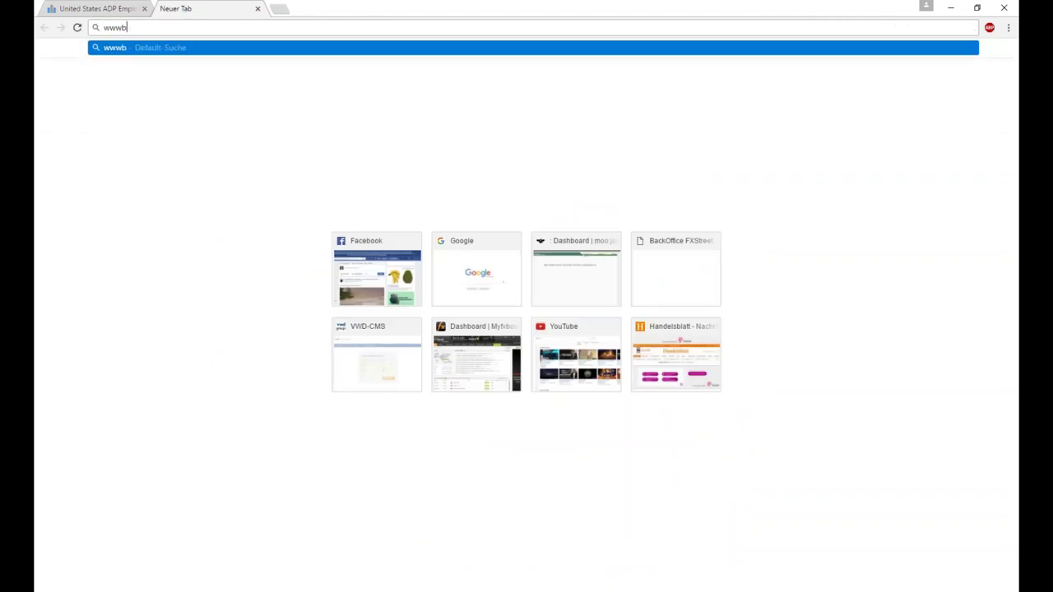
type(".bloo")
key("Return")
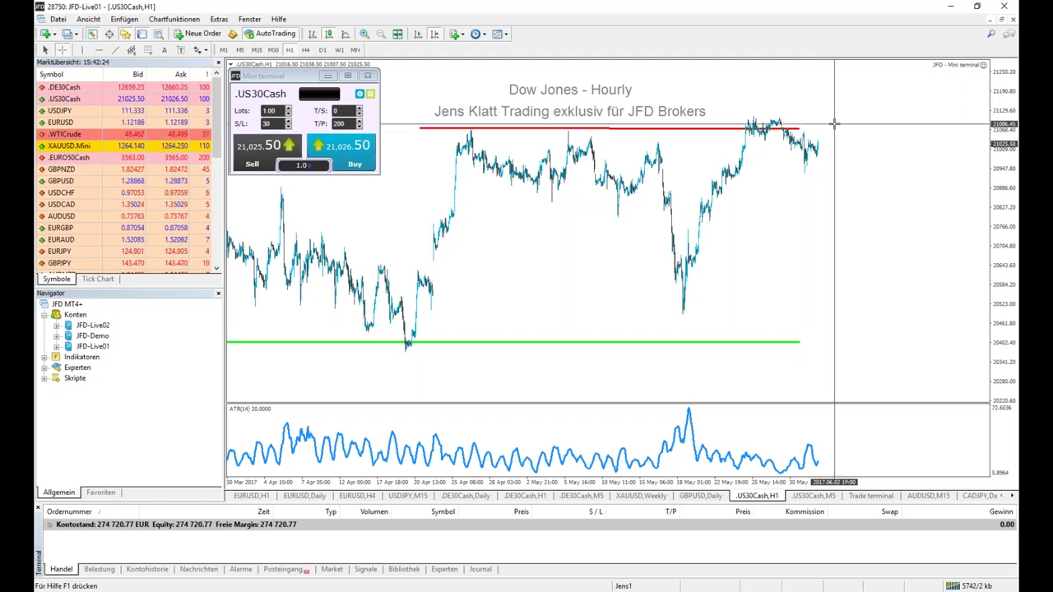
Return to the browser window with the Bloomberg Europe page and dismiss its pop-up.
left_click(222, 590)
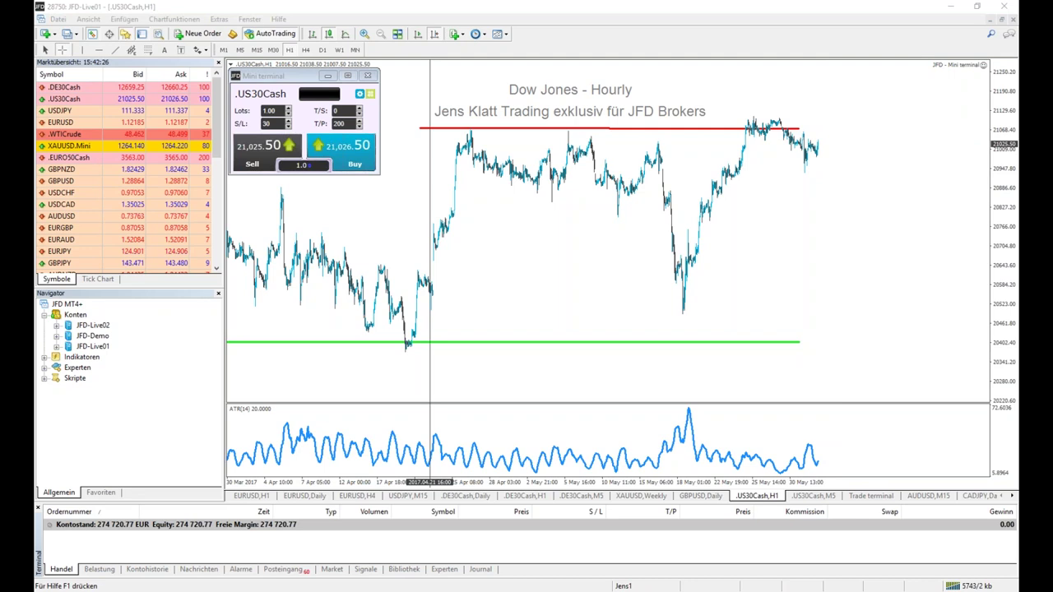
left_click(317, 566)
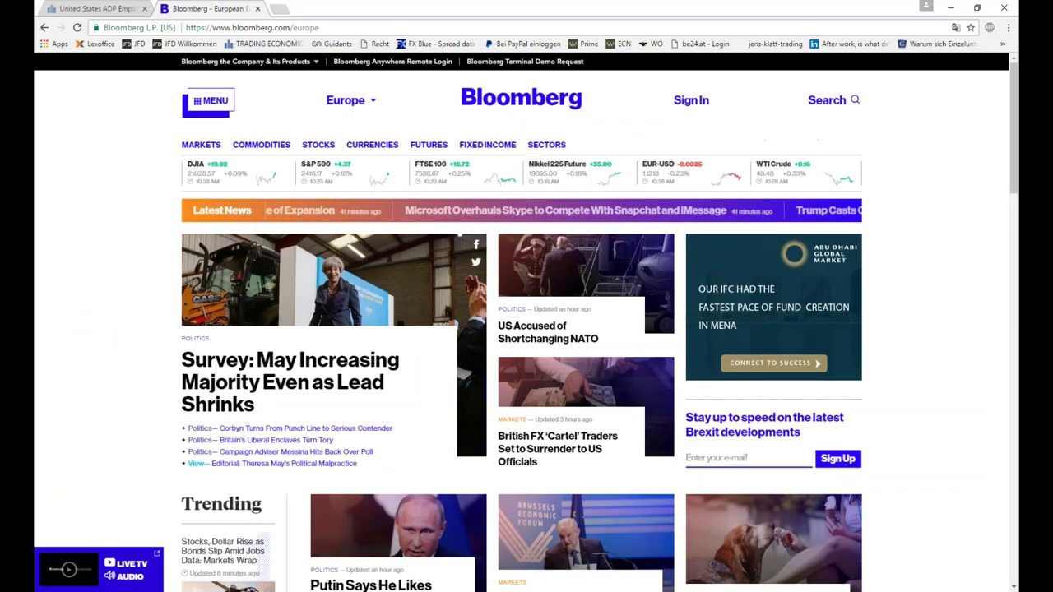
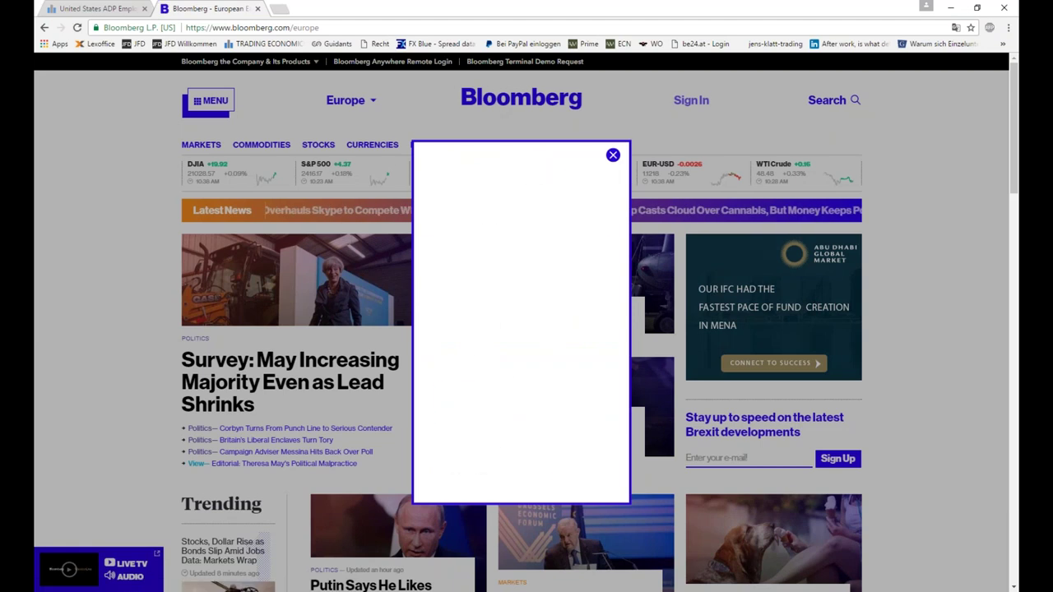
left_click(613, 154)
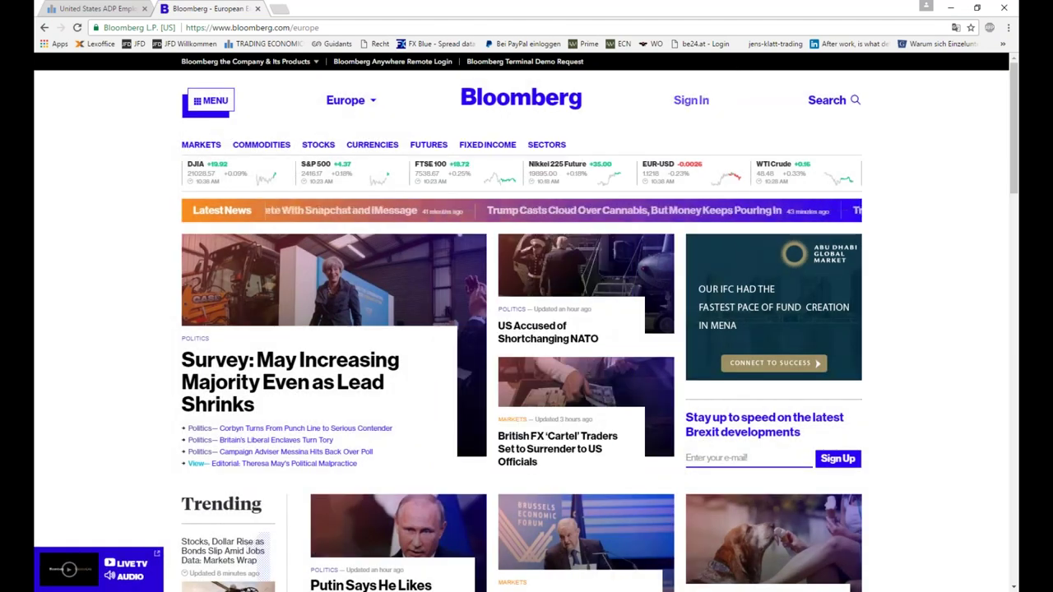
Search Bloomberg for vix, open the VIX:IND quote, and view its chart over one year and five years.
left_click(831, 100)
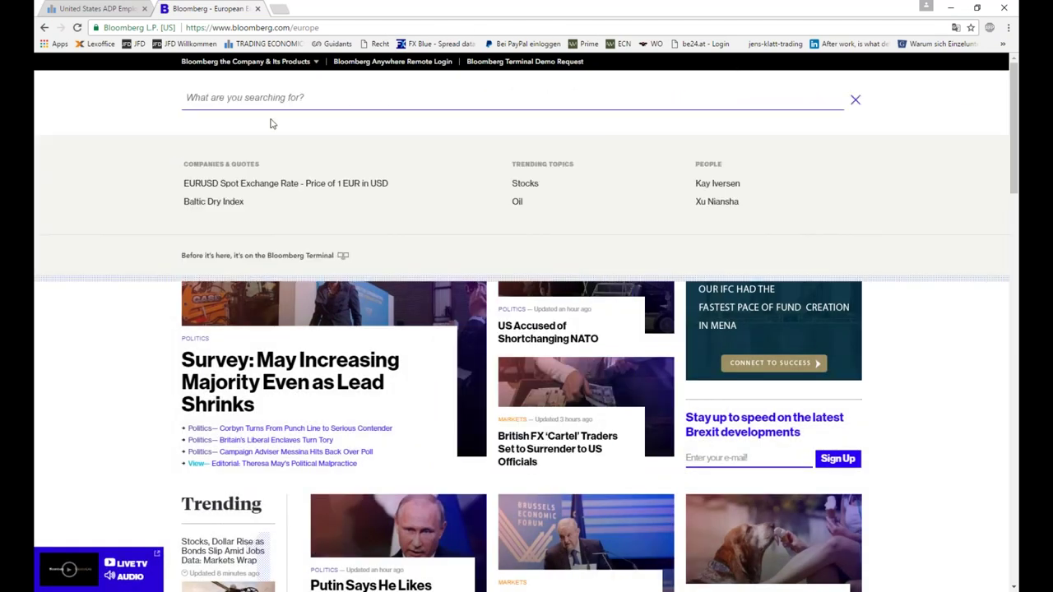
type("vix")
left_click(309, 184)
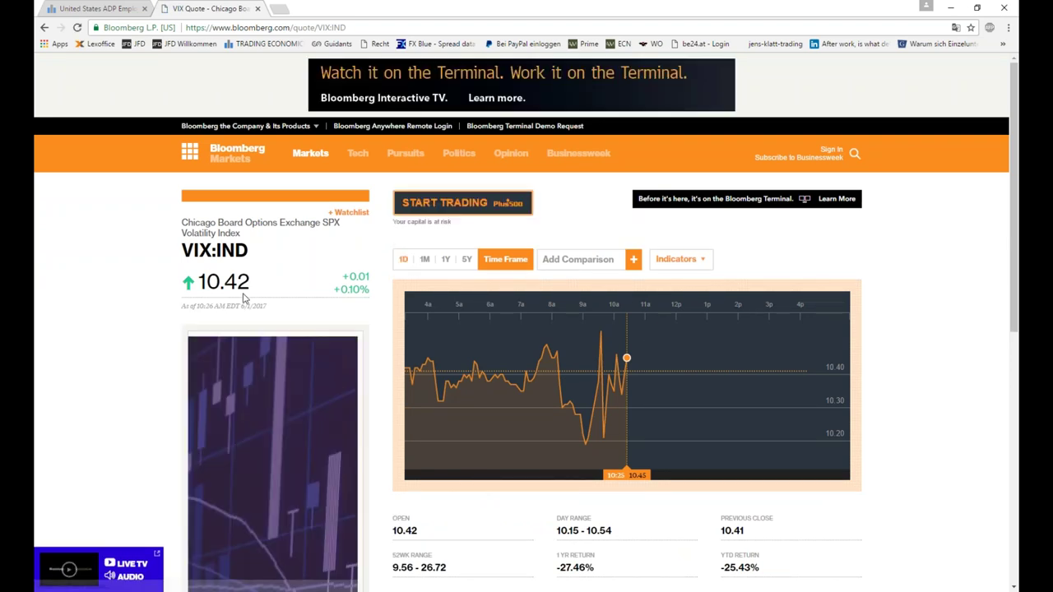
left_click(445, 259)
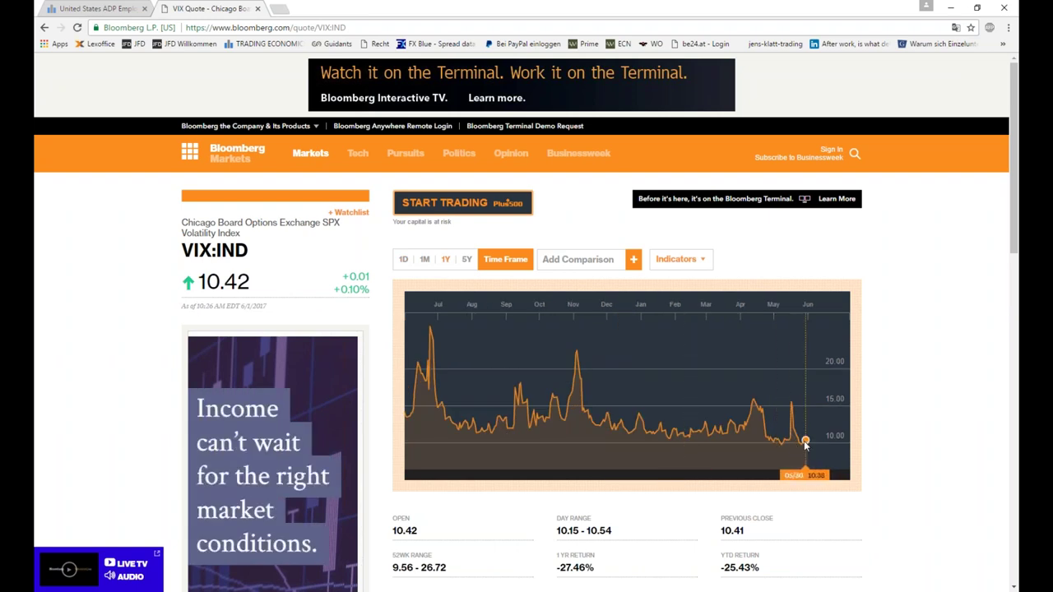
left_click(466, 259)
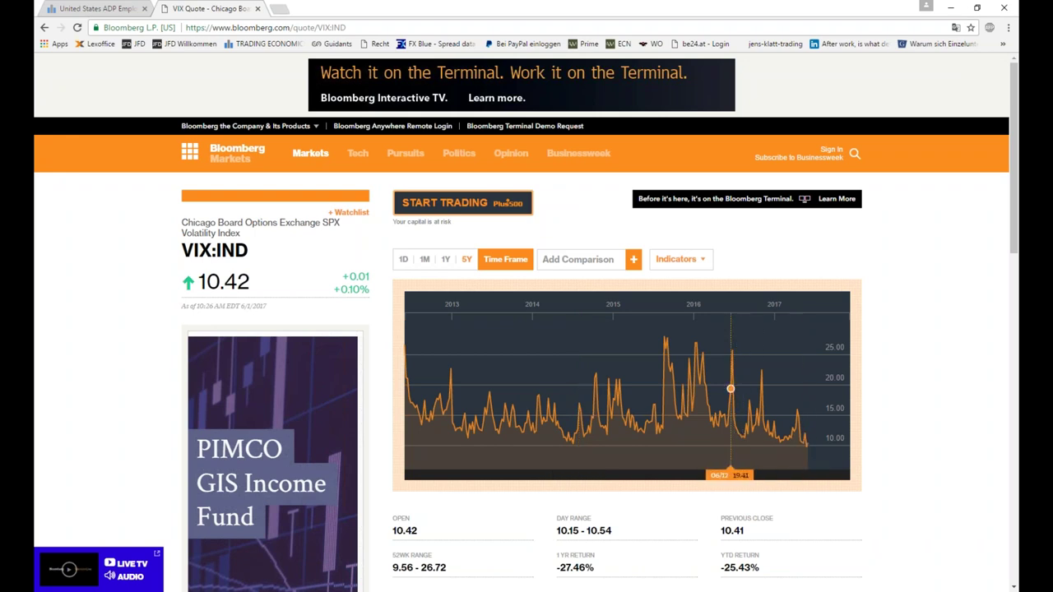
Switch back to MetaTrader and open the .US30Cash M5 chart.
key("alt+Tab")
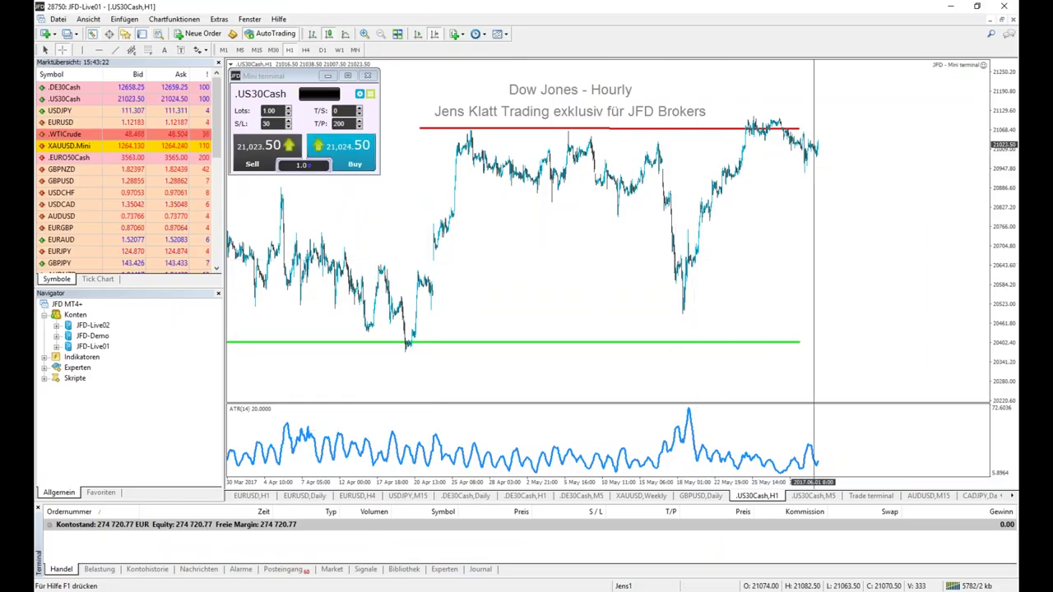
left_click(812, 495)
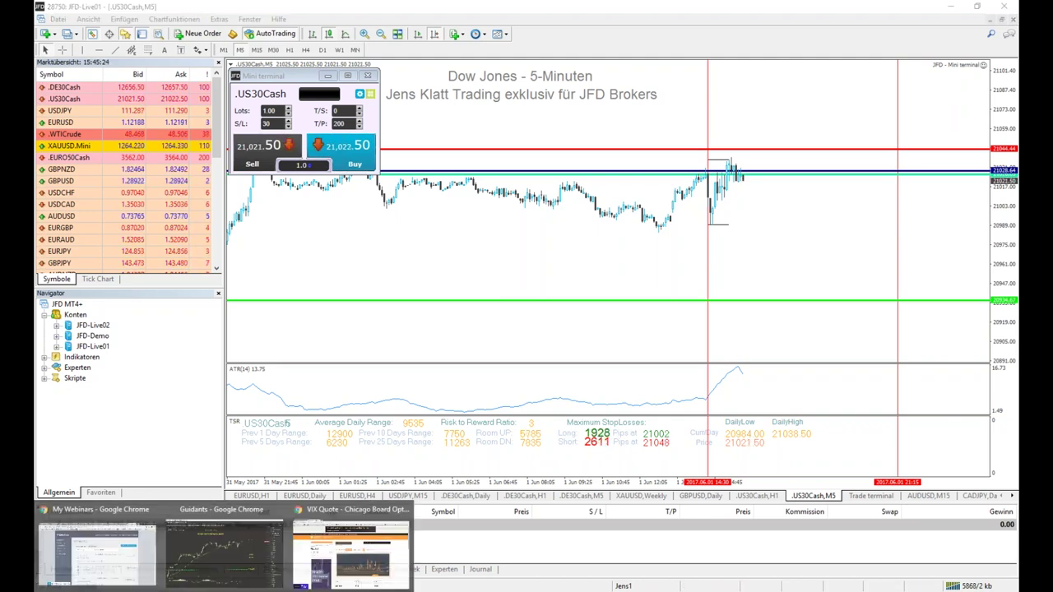
Switch to Guidants, open the daily EUR/CAD chart, and widen its time range to about ten months.
left_click(211, 547)
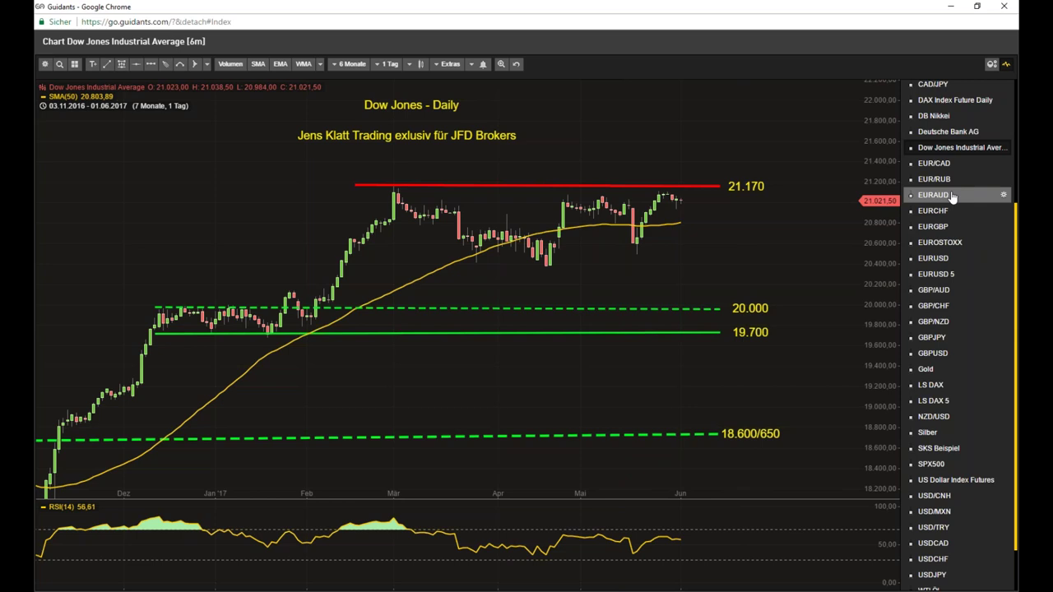
left_click(944, 165)
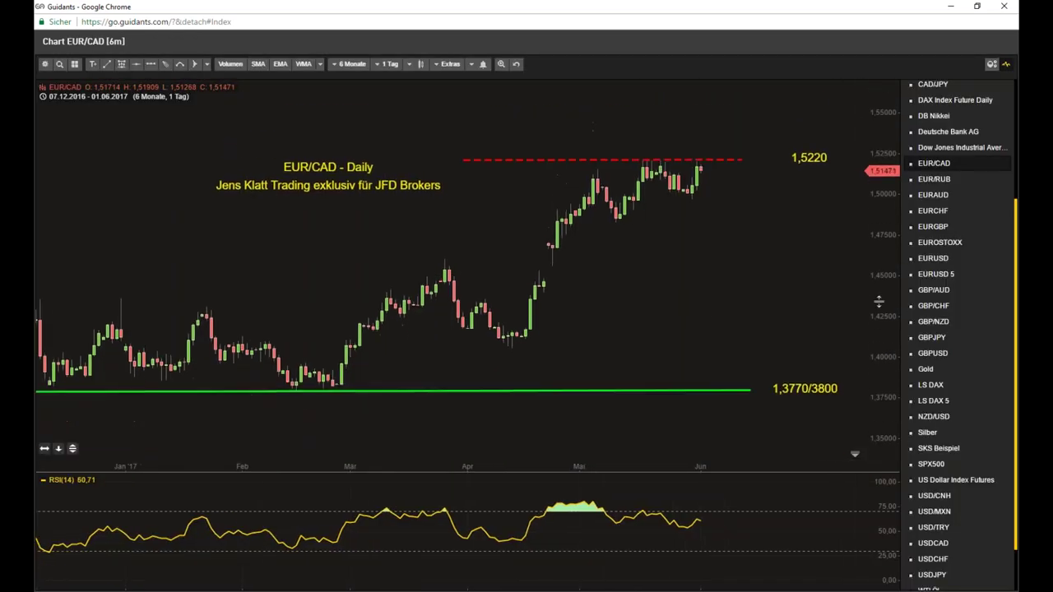
scroll(802, 237, "down", 1)
scroll(729, 255, "up", 1)
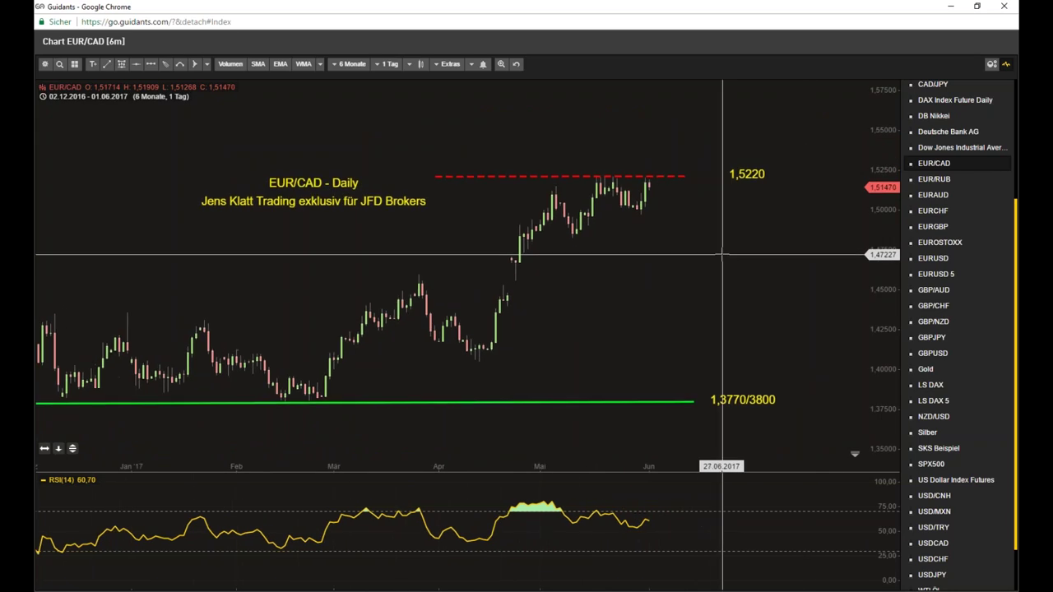
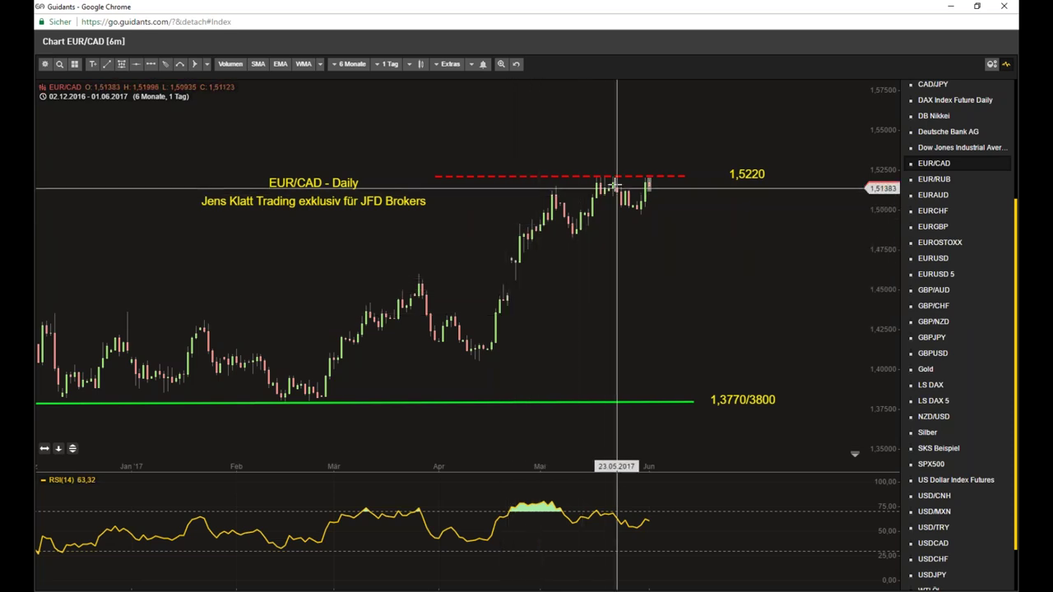
scroll(616, 186, "down", 3)
scroll(700, 296, "down", 1)
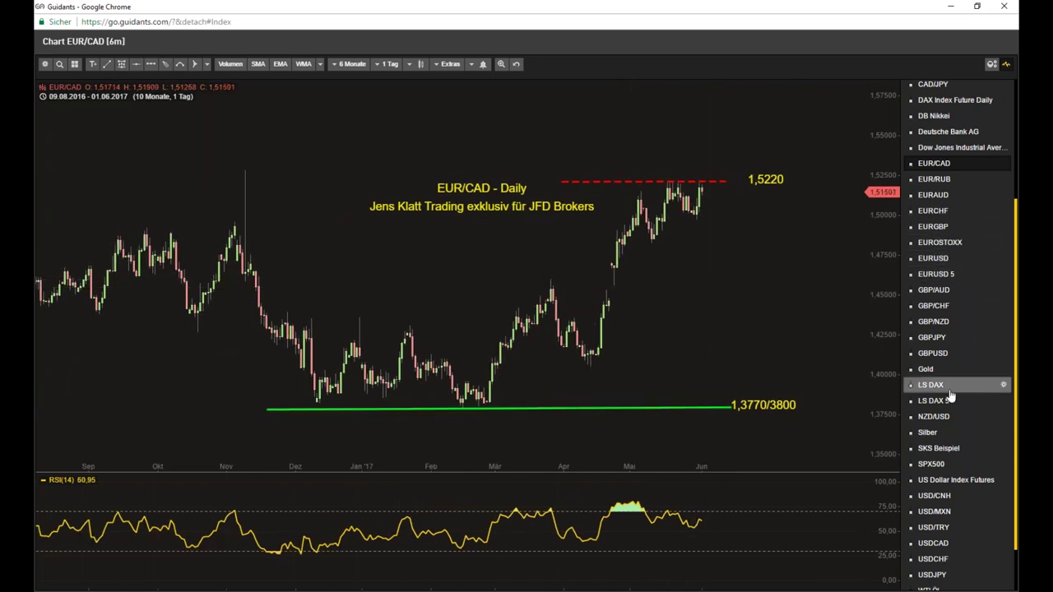
Open the daily EURUSD chart.
left_click(938, 258)
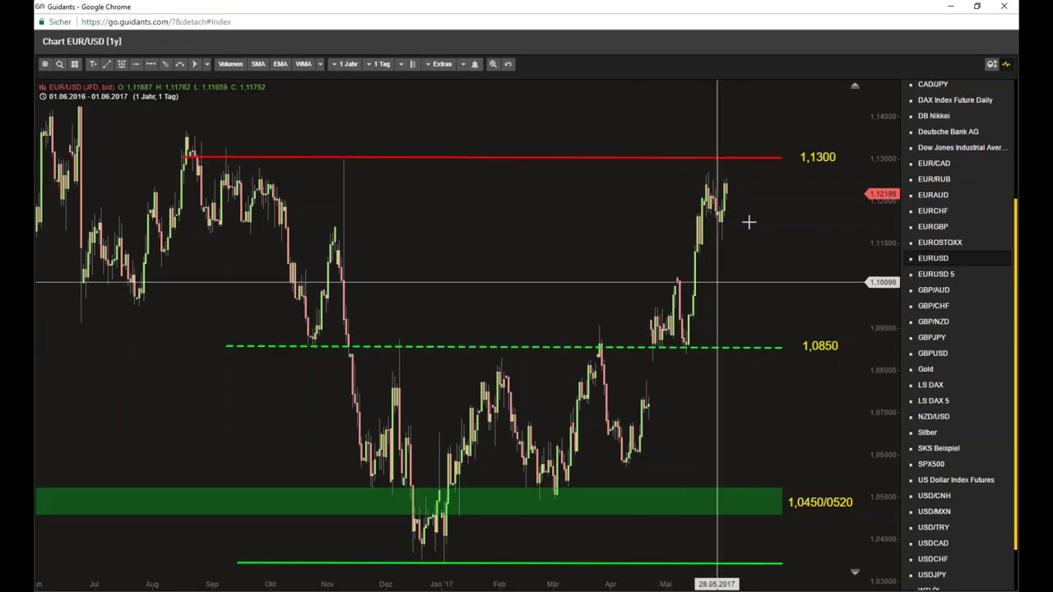
Compress the EURUSD chart's price scale, then open the daily EUR/CAD chart and widen its time range to about nine months.
left_click_drag(866, 253, 854, 350)
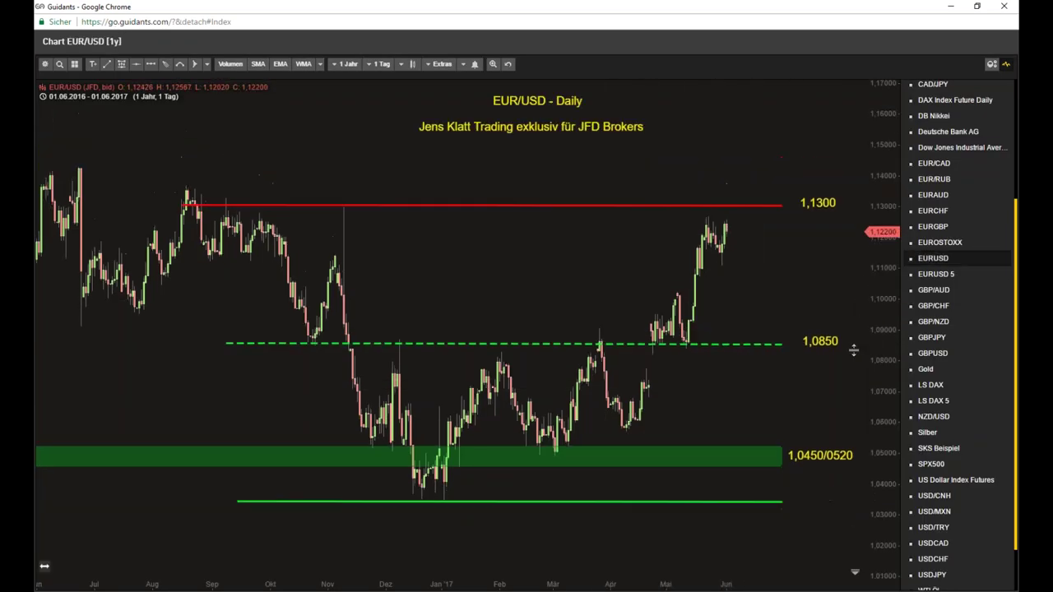
left_click(946, 165)
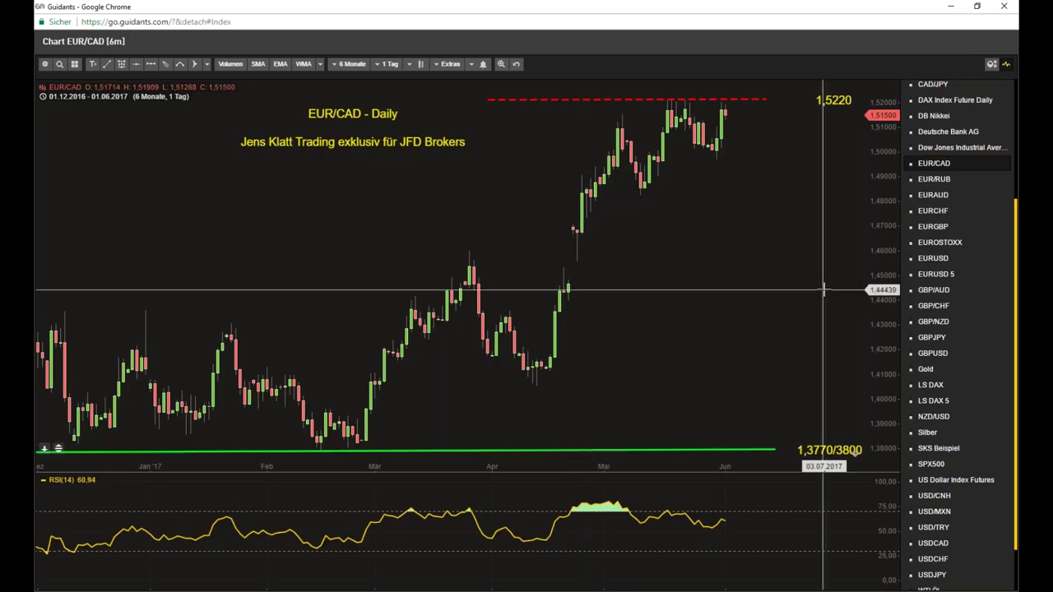
scroll(824, 290, "down", 5)
left_click_drag(787, 273, 749, 254)
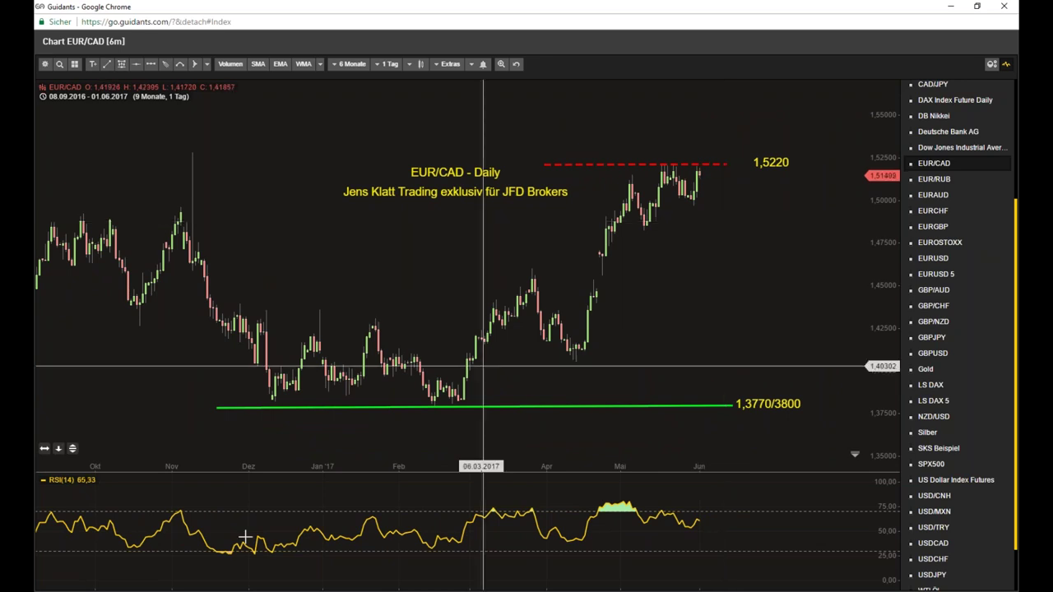
Switch to the Bloomberg browser window and open the bookmarked Commodity Futures & FOREX Charts page in a new tab.
left_click(225, 591)
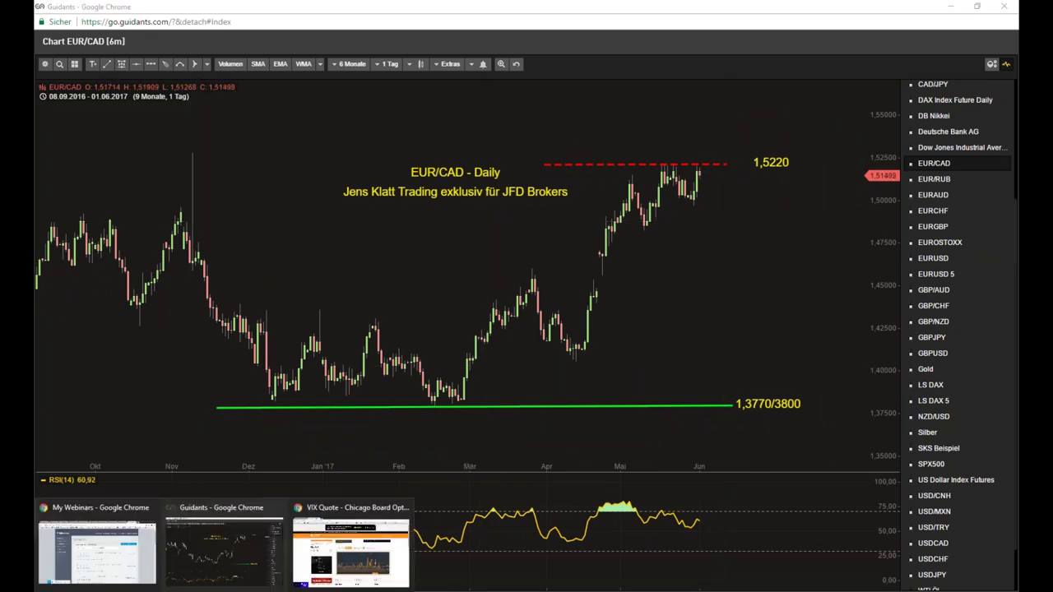
left_click(354, 545)
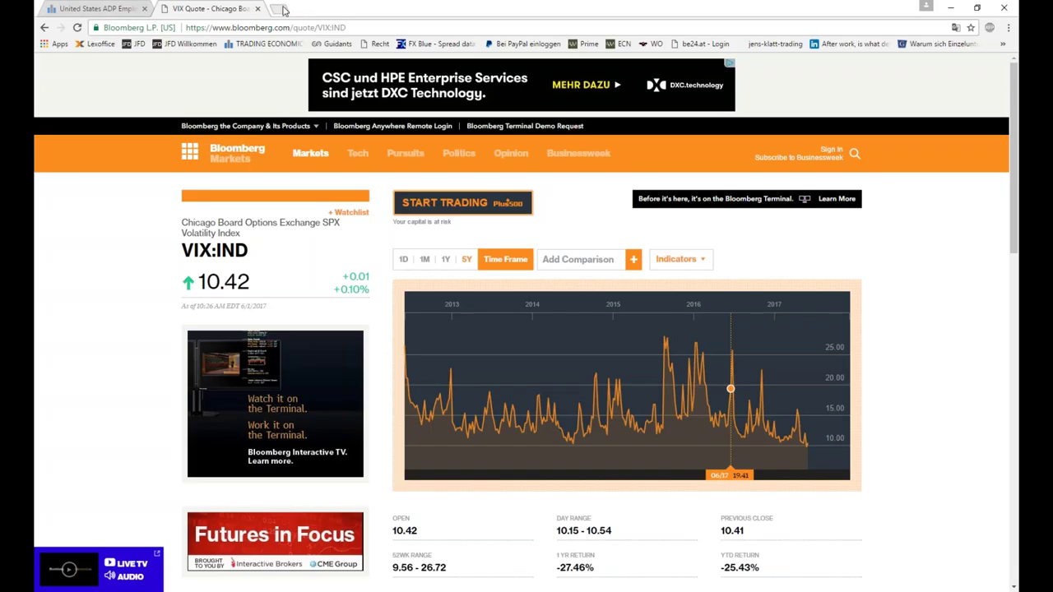
left_click(282, 9)
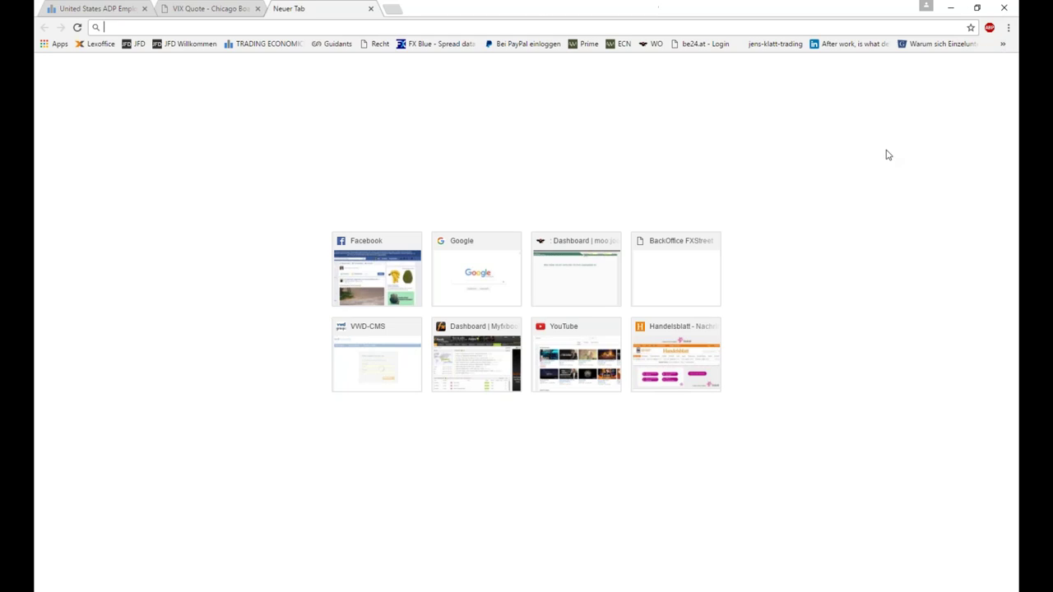
left_click(1003, 45)
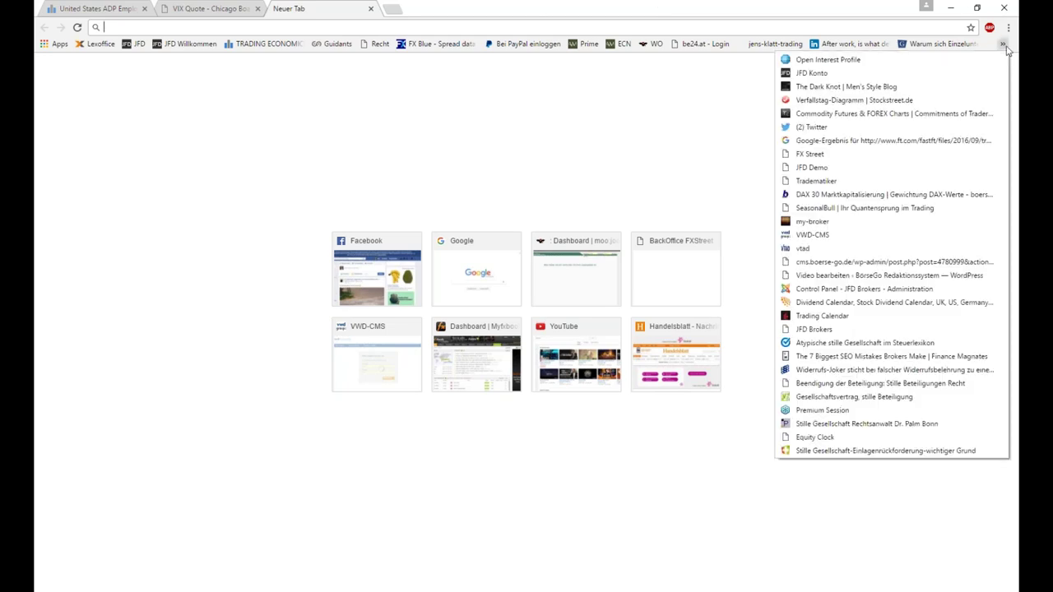
left_click(889, 113)
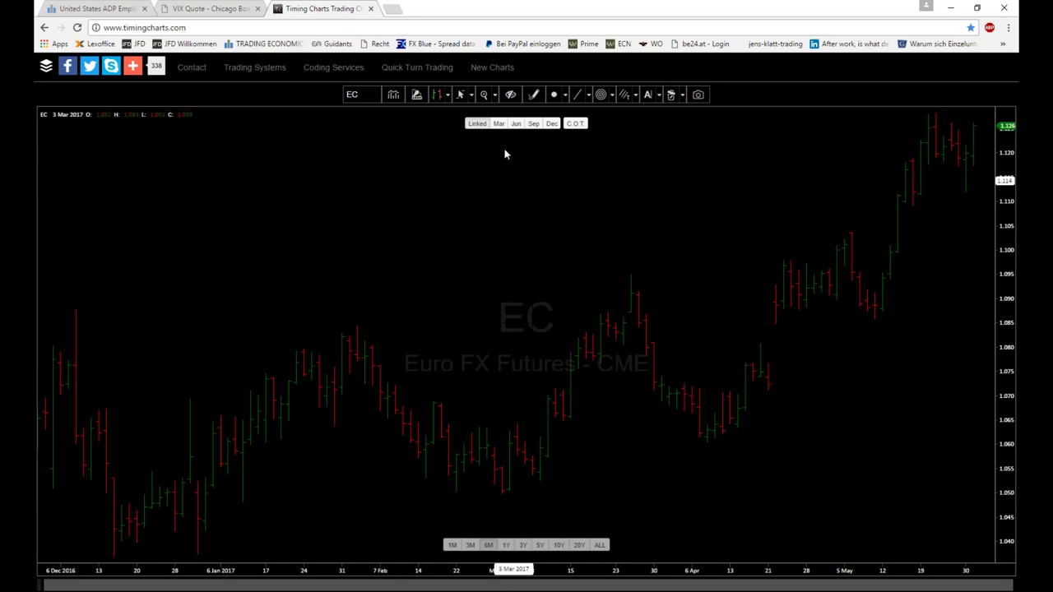
Search the futures symbols for ca and load the Canadian Dollar Futures (CD) chart with C.O.T. data.
left_click(363, 94)
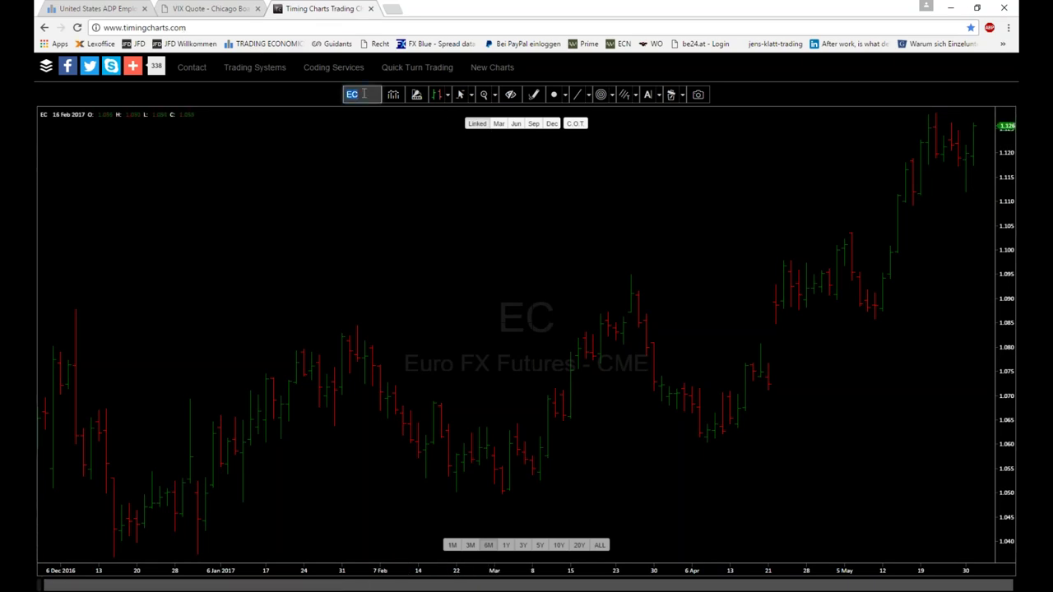
type("ca")
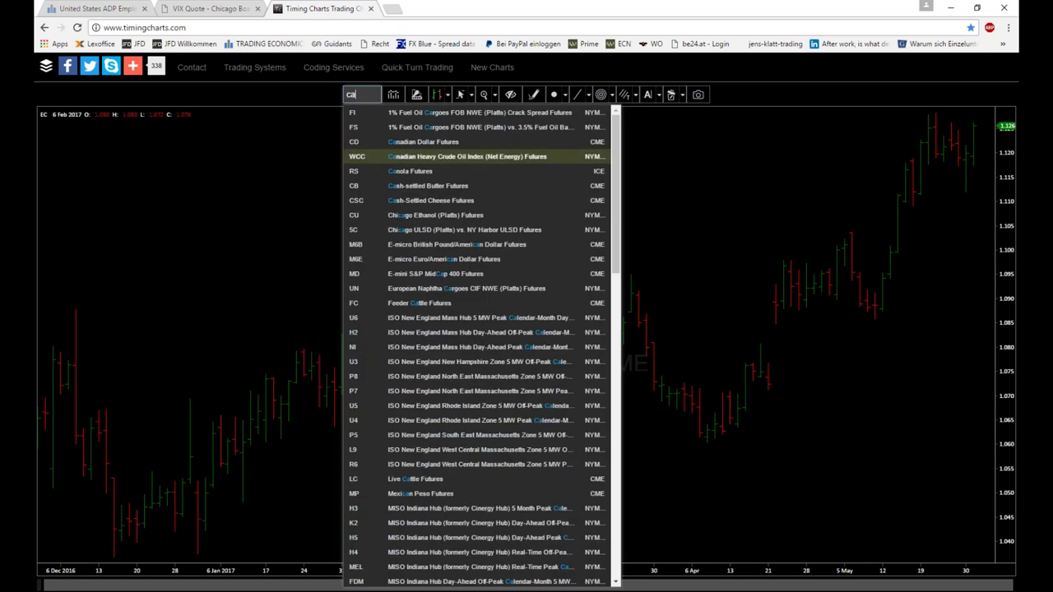
left_click(431, 143)
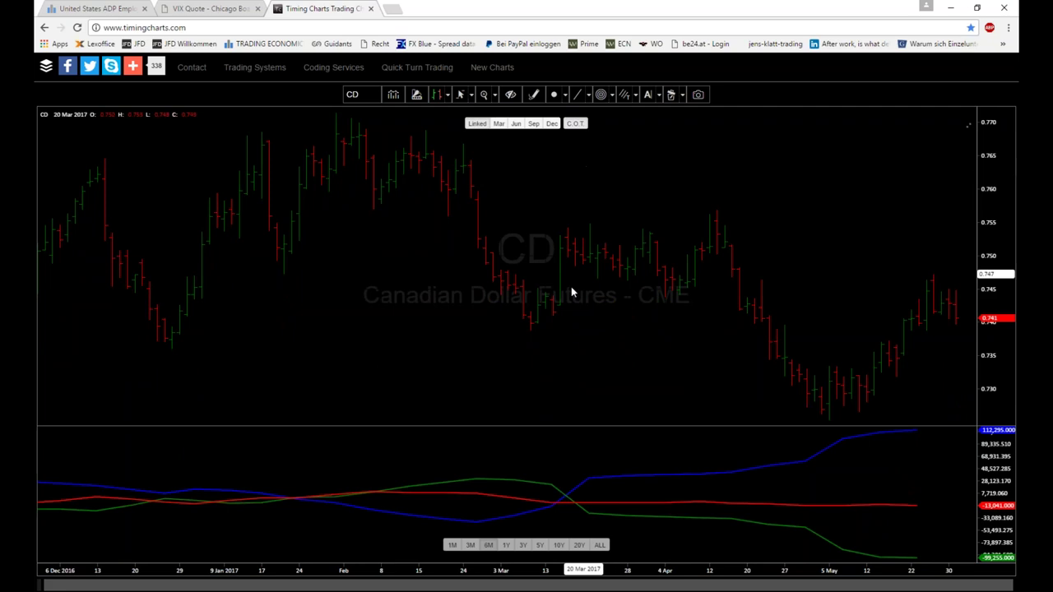
Show the full available history of the Canadian Dollar Futures chart and change the pointer to a crosshair.
left_click(600, 545)
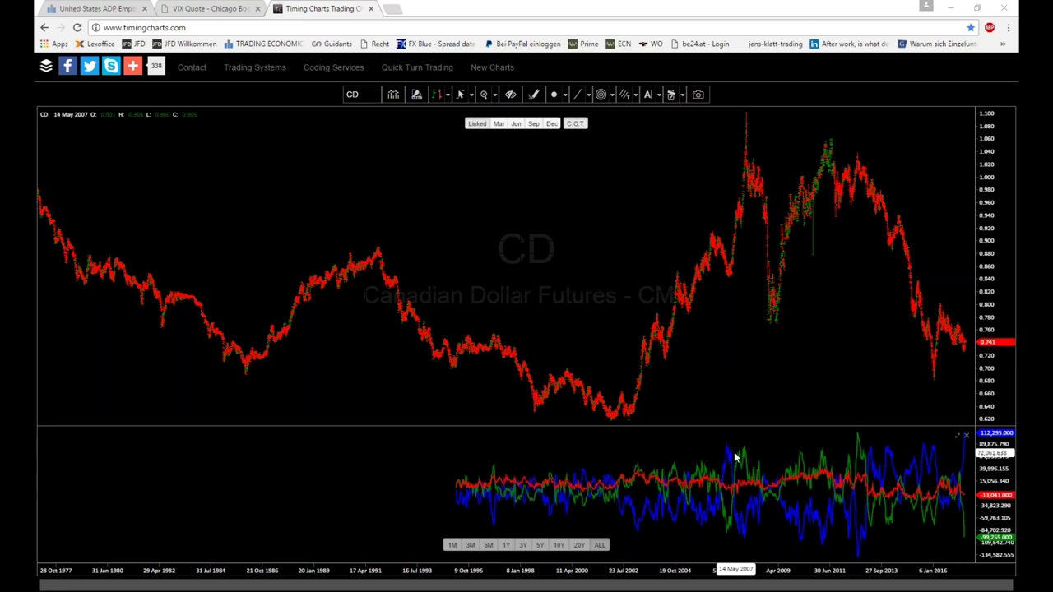
left_click(471, 95)
left_click(484, 157)
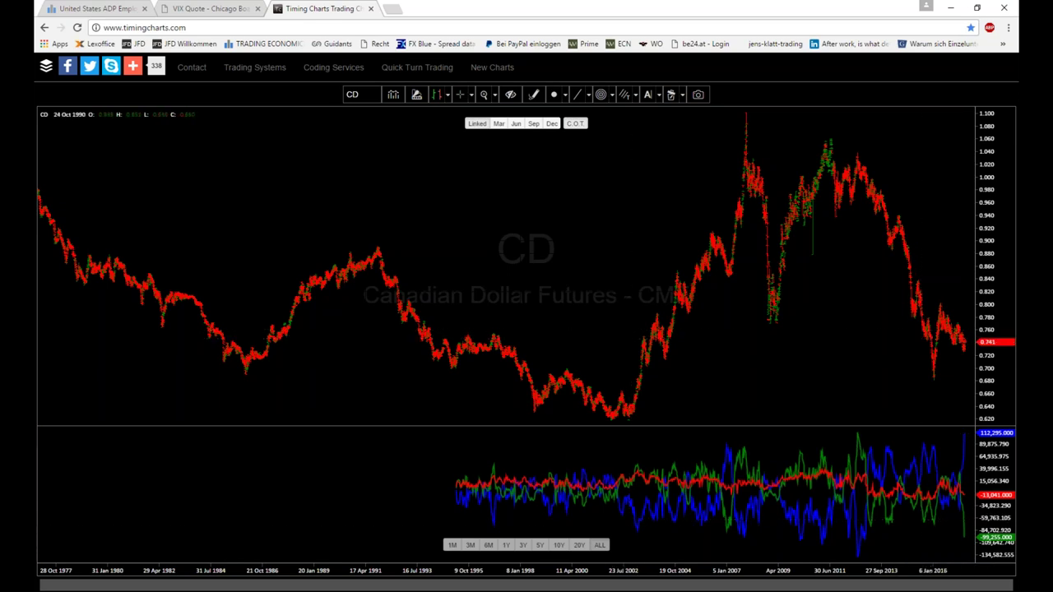
Switch to Guidants, open the daily EURAUD chart, and widen its time range to about eight months.
mouse_move(253, 591)
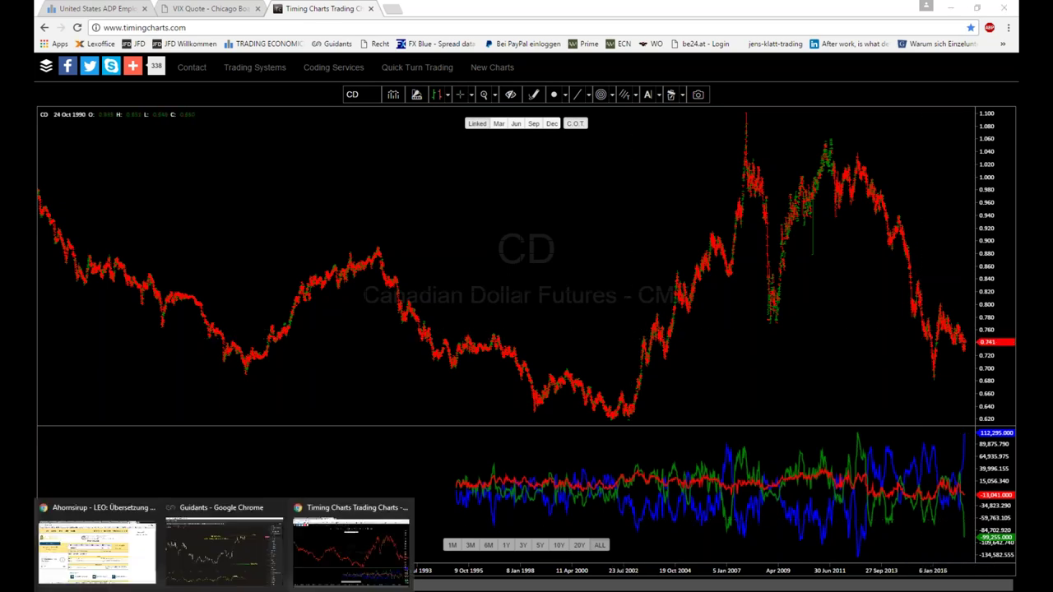
left_click(207, 545)
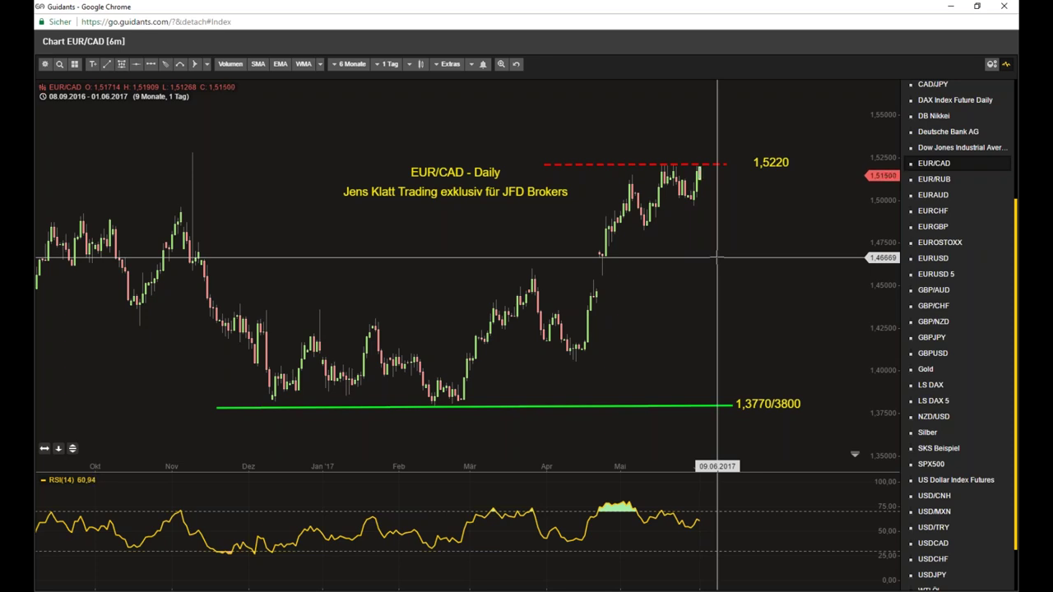
left_click(966, 198)
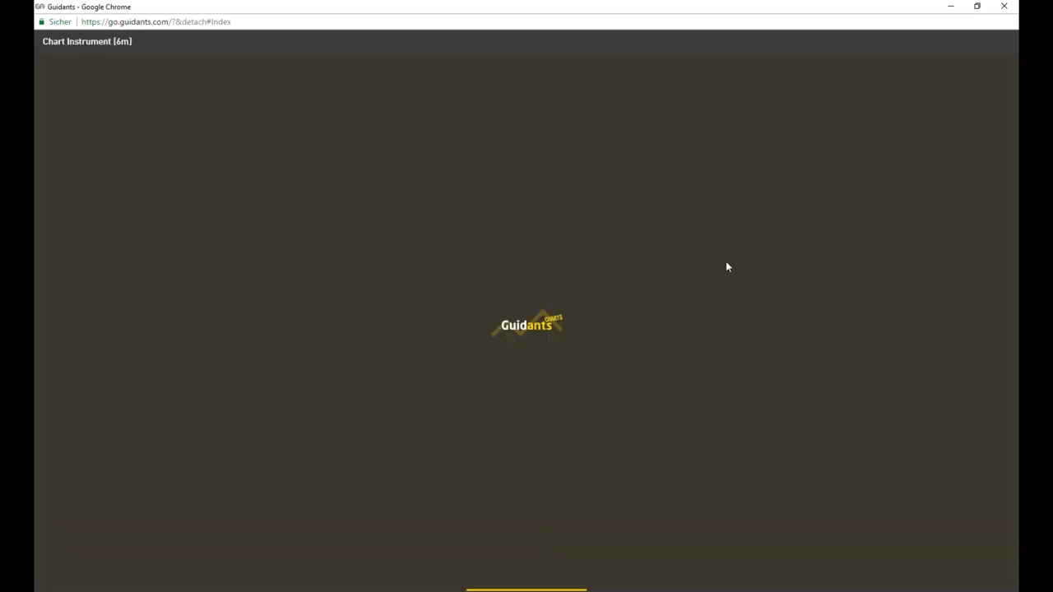
scroll(823, 280, "down", 1)
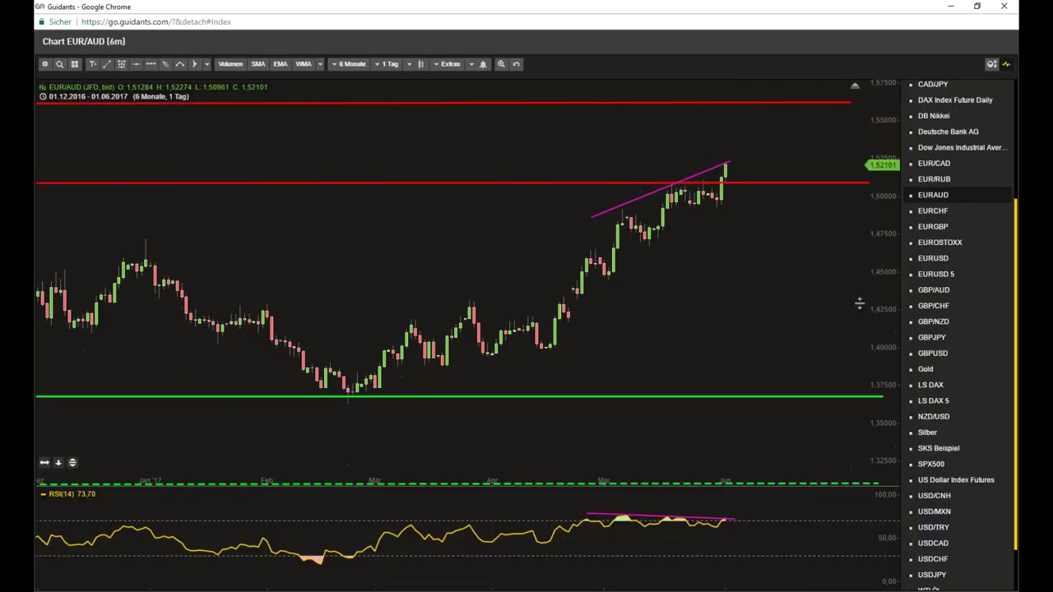
scroll(781, 283, "down", 1)
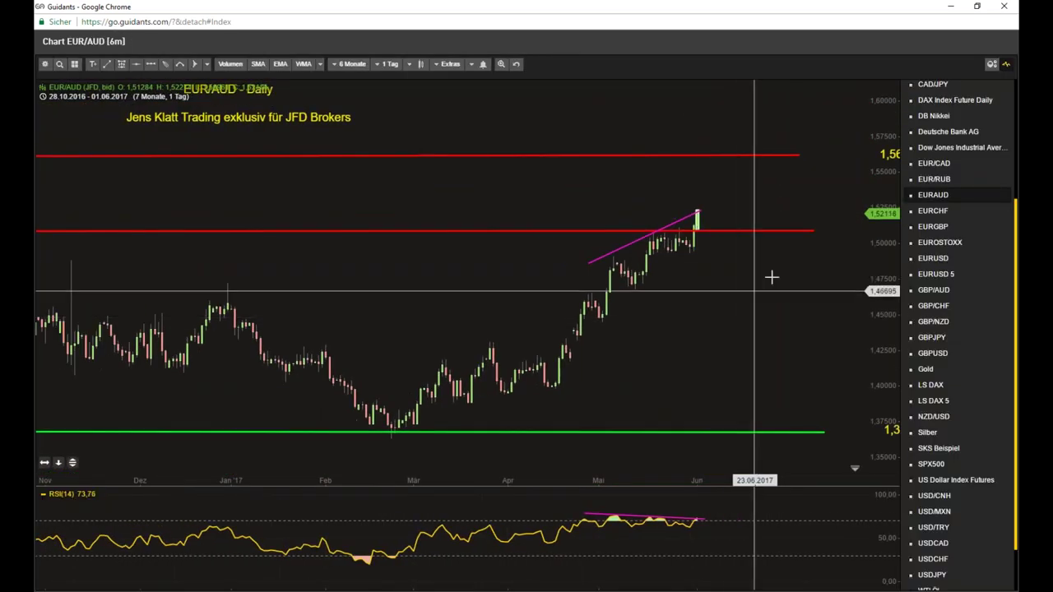
scroll(882, 283, "down", 1)
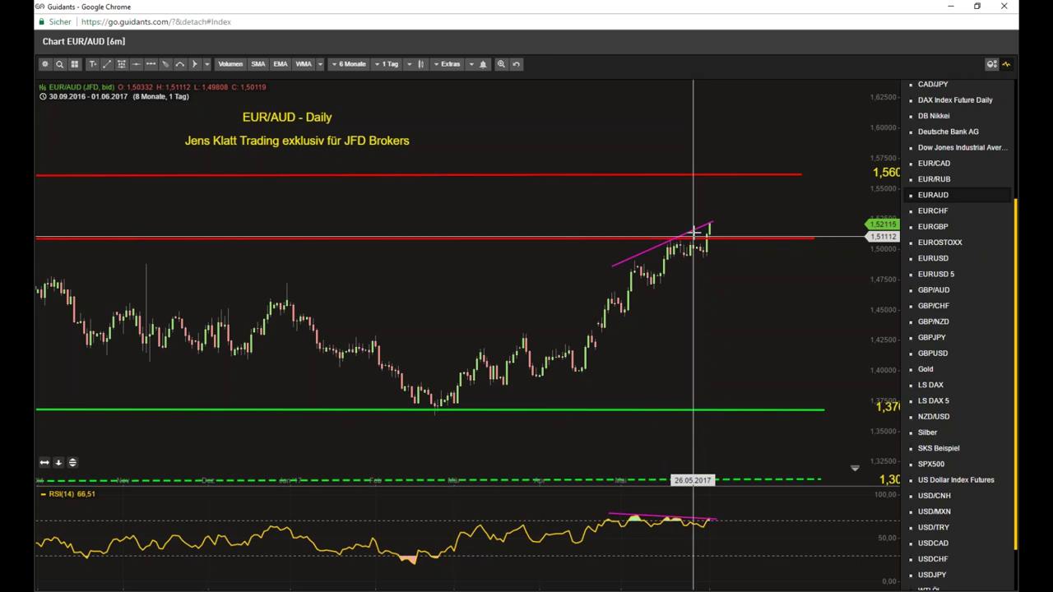
Open the daily USD/CNH chart, widen its time range to about ten months, and compress its price scale.
scroll(979, 416, "down", 1)
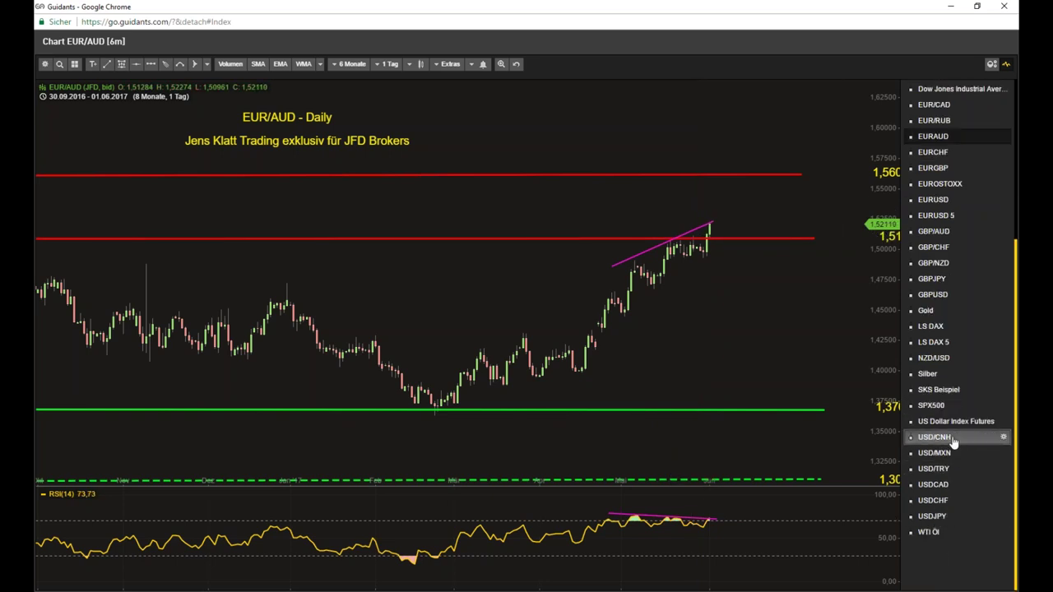
left_click(952, 437)
scroll(811, 332, "down", 2)
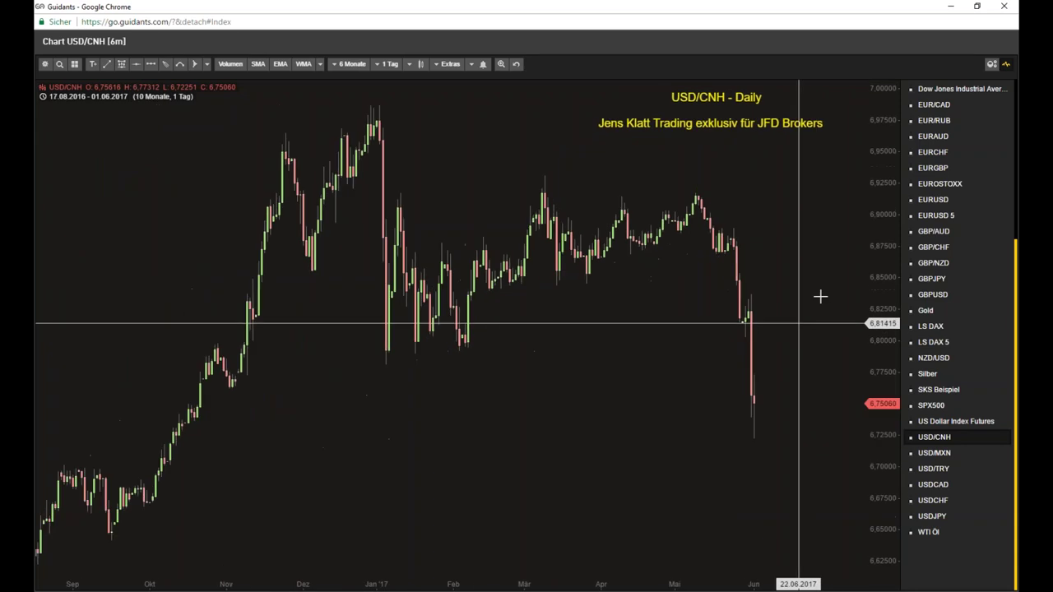
left_click_drag(870, 254, 858, 305)
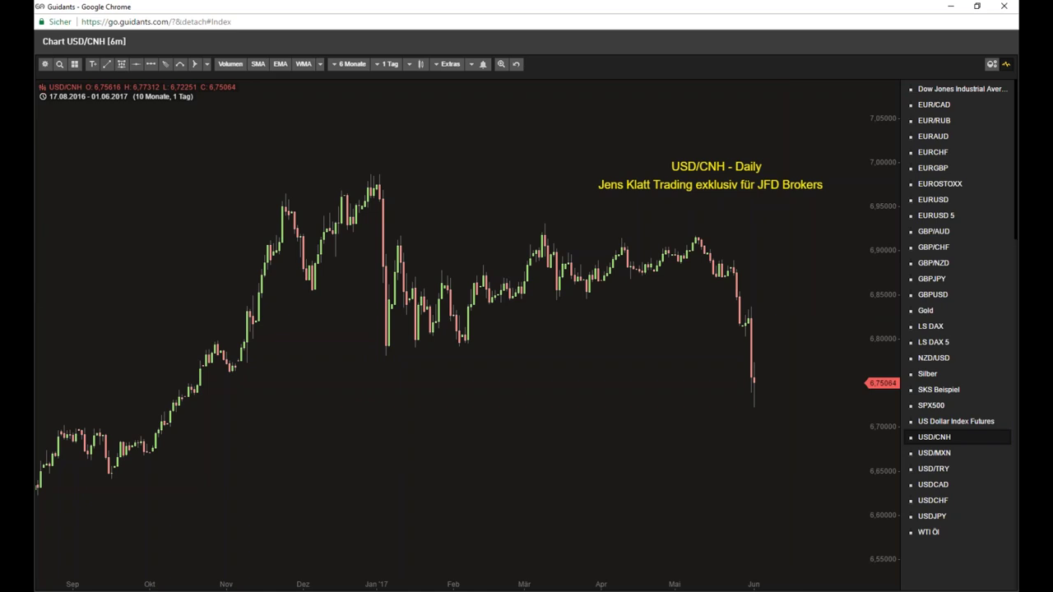
Switch to the PowerPoint presentation and highlight the first point of the ORB-Setup definition about identifying the advantage.
key("alt+Tab")
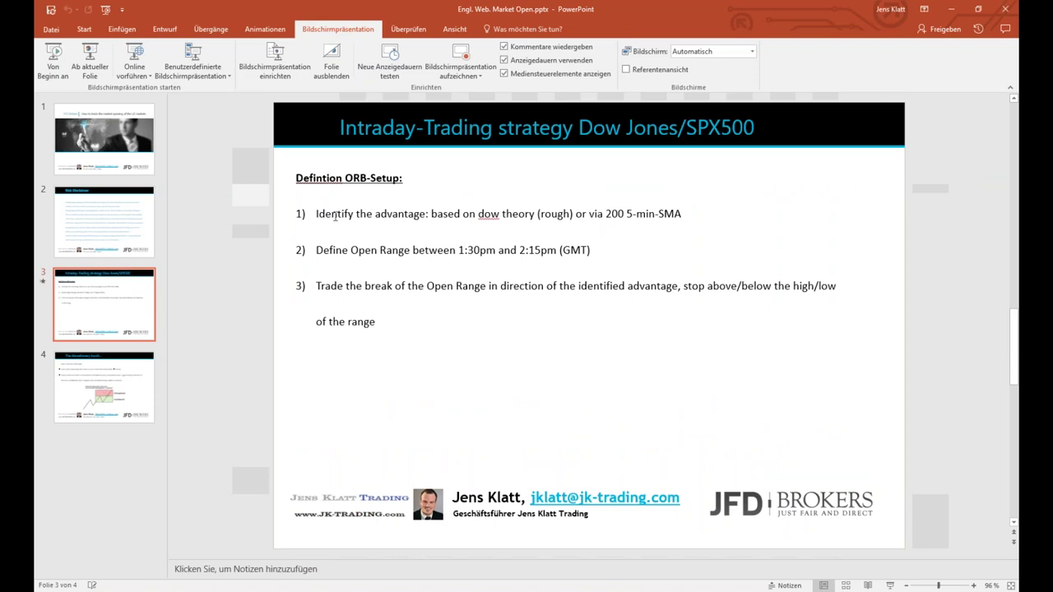
left_click(335, 215)
left_click_drag(312, 218, 655, 210)
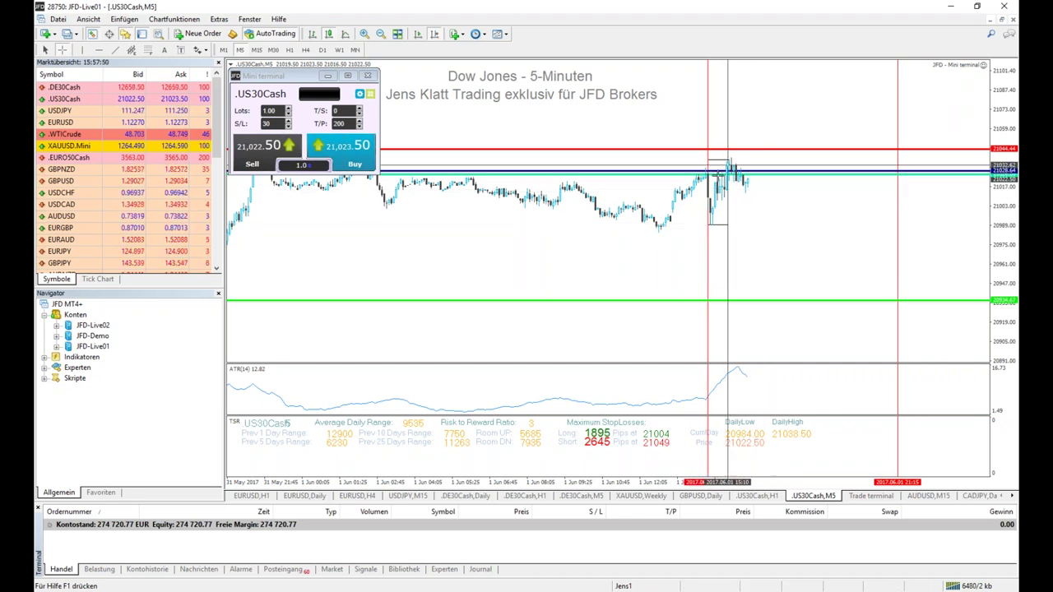
Switch to MetaTrader and examine the Breakout indicator's period inputs on the .US30Cash M5 chart, then close them without changes.
left_click(732, 227)
right_click(719, 229)
right_click(716, 228)
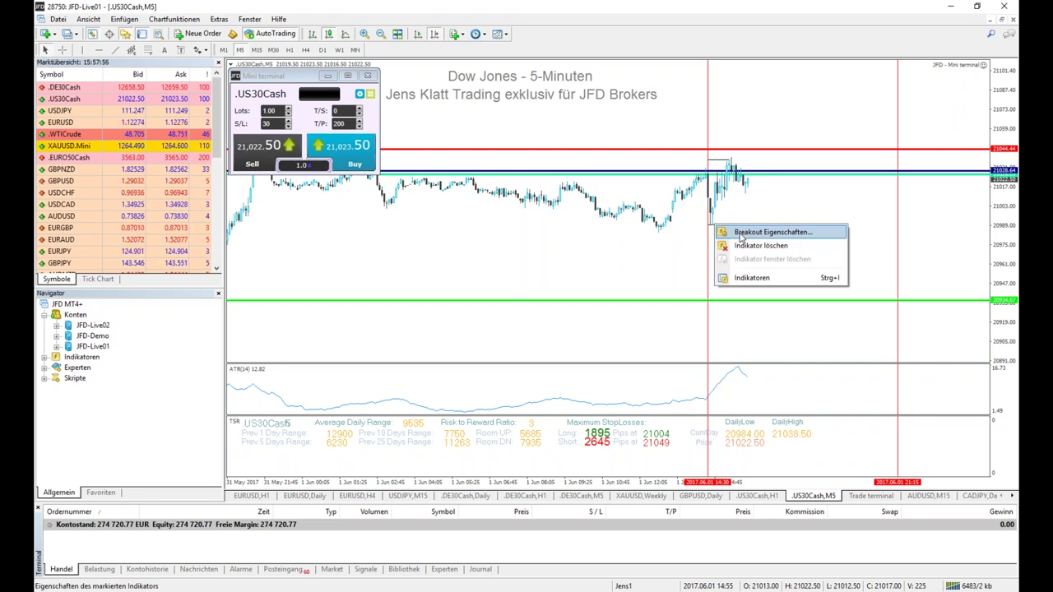
left_click(741, 234)
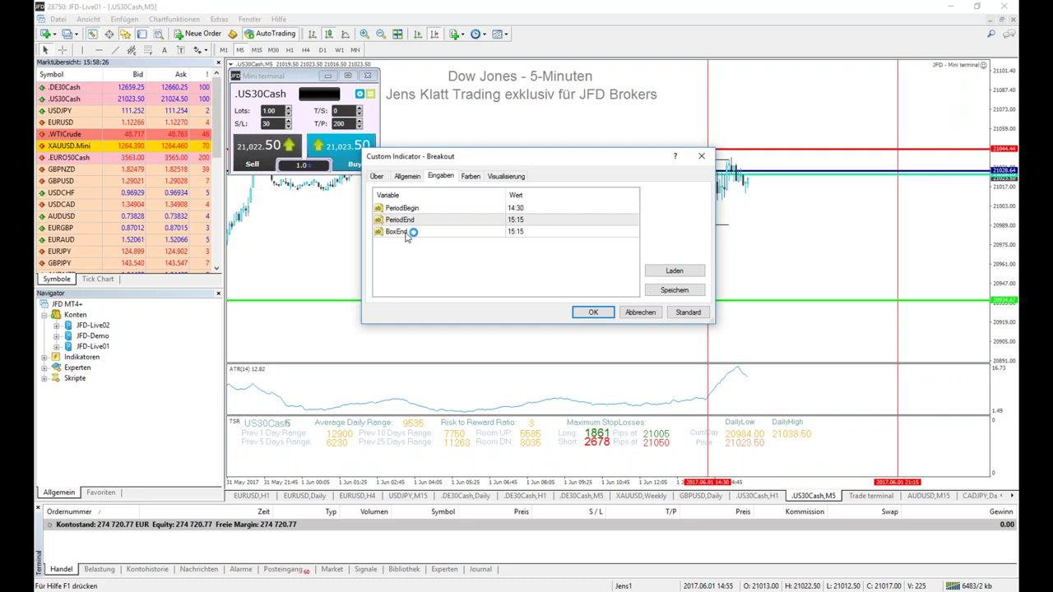
left_click(640, 313)
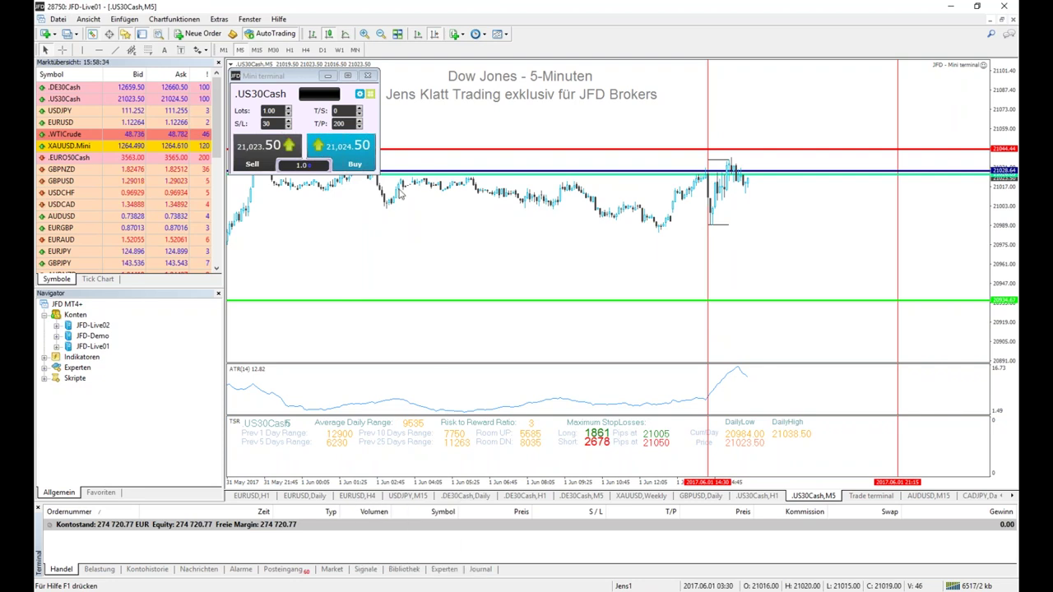
Add a teal 200-period exponential Moving Average applied to Close on the .US30Cash M5 chart, and activate the crosshair.
left_click(123, 20)
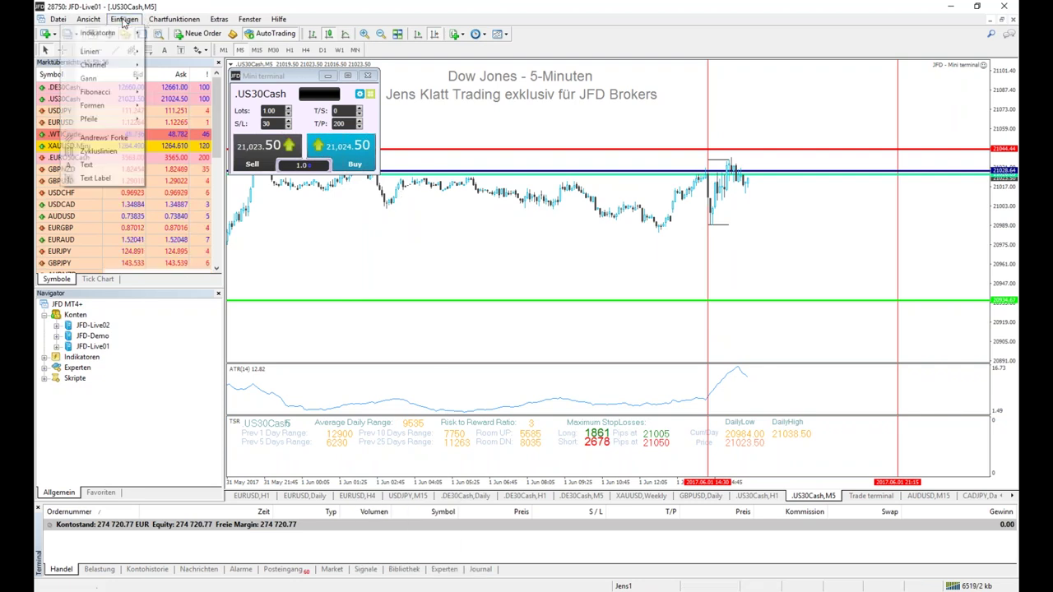
mouse_move(136, 37)
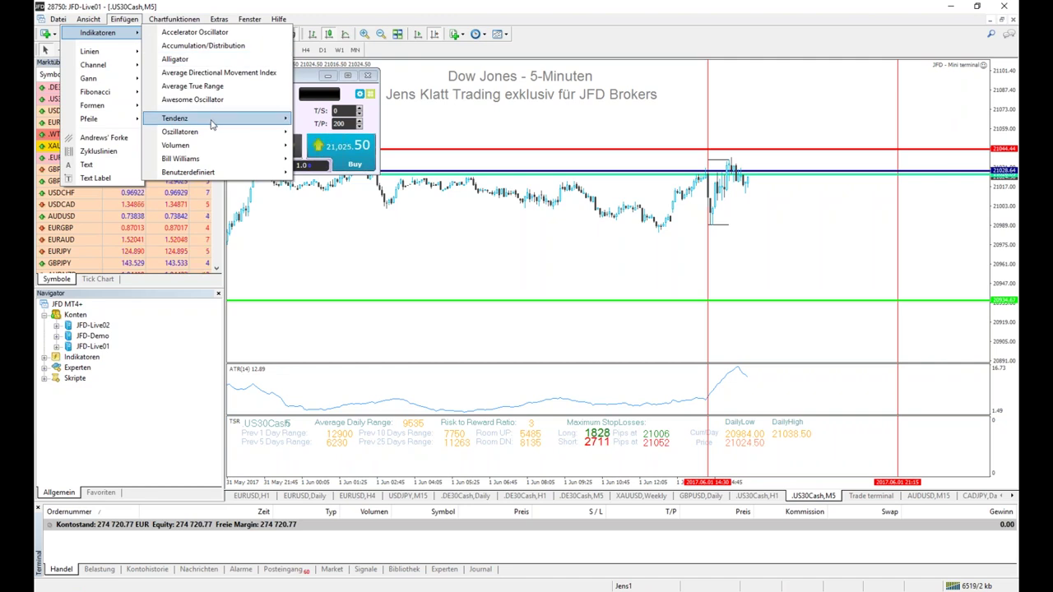
mouse_move(213, 121)
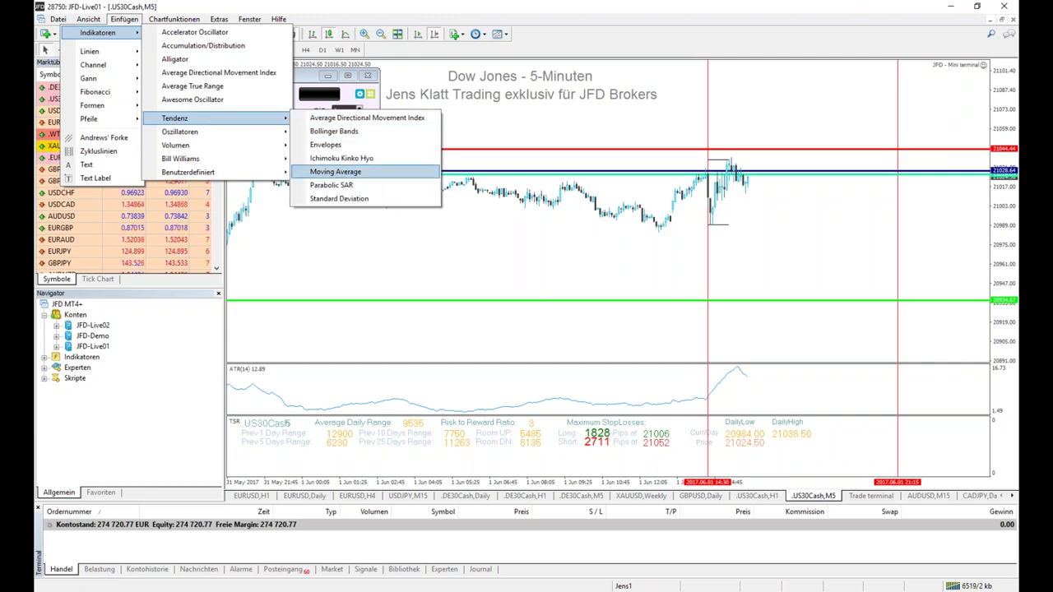
left_click(335, 171)
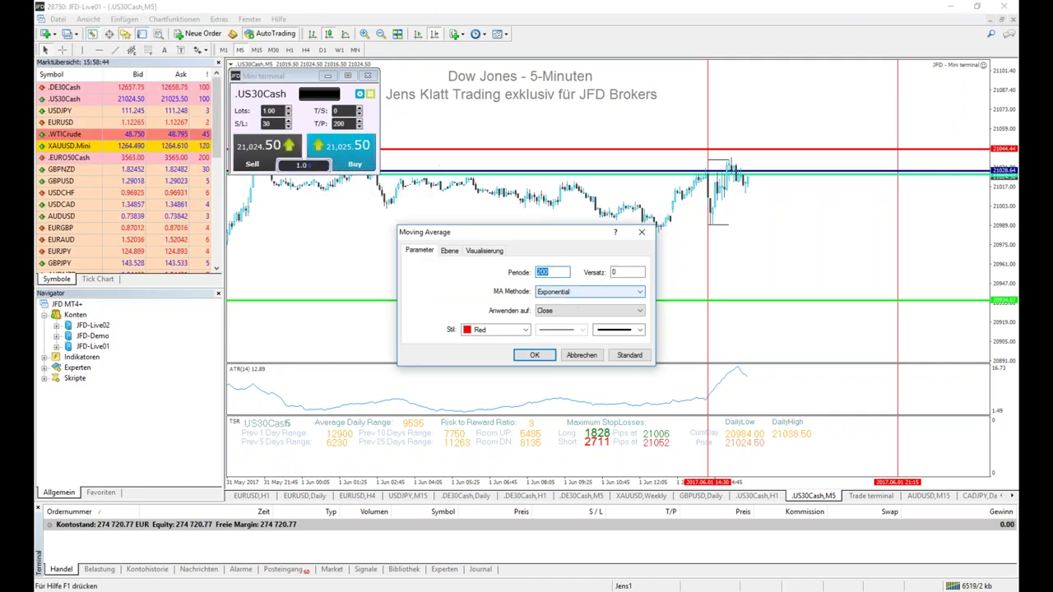
left_click(520, 331)
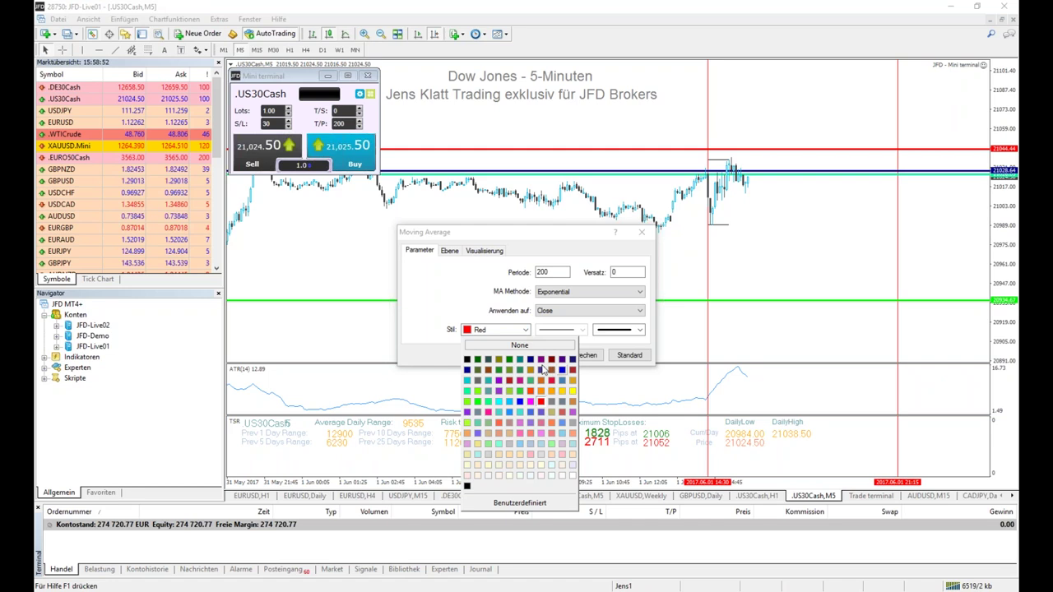
left_click(519, 361)
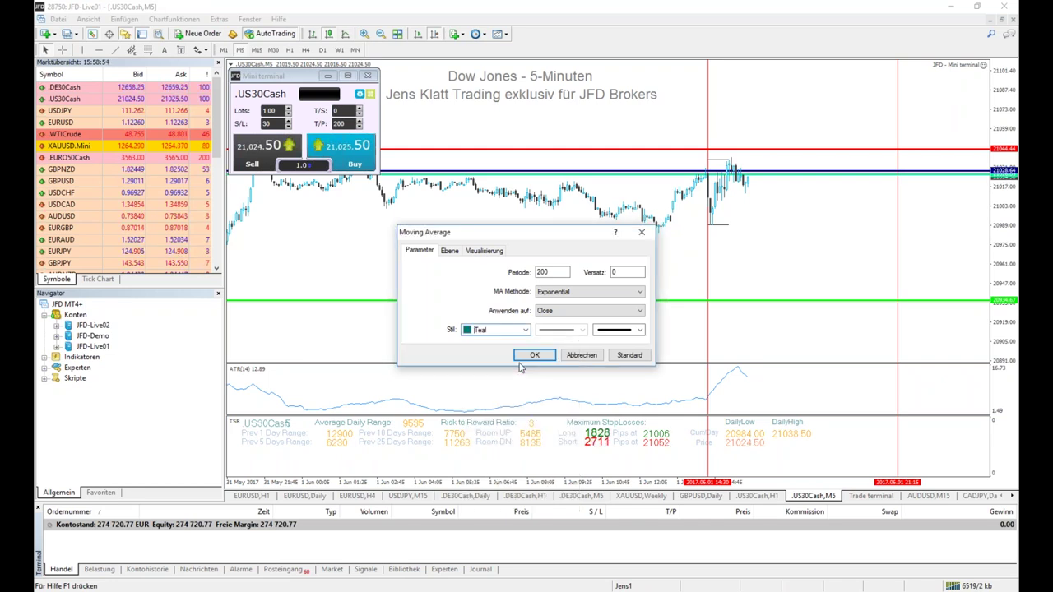
left_click(534, 357)
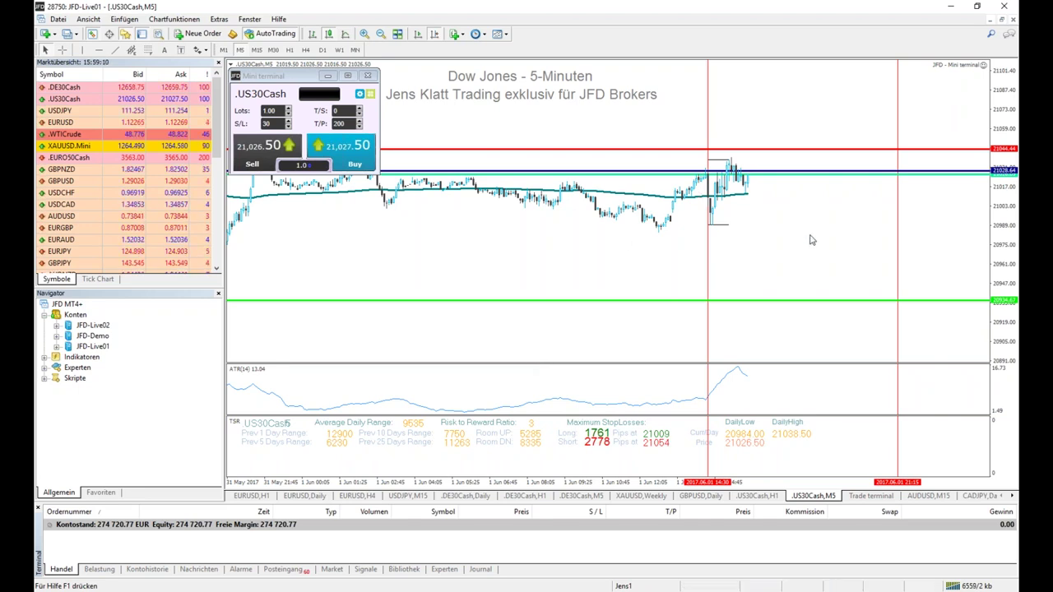
middle_click(763, 200)
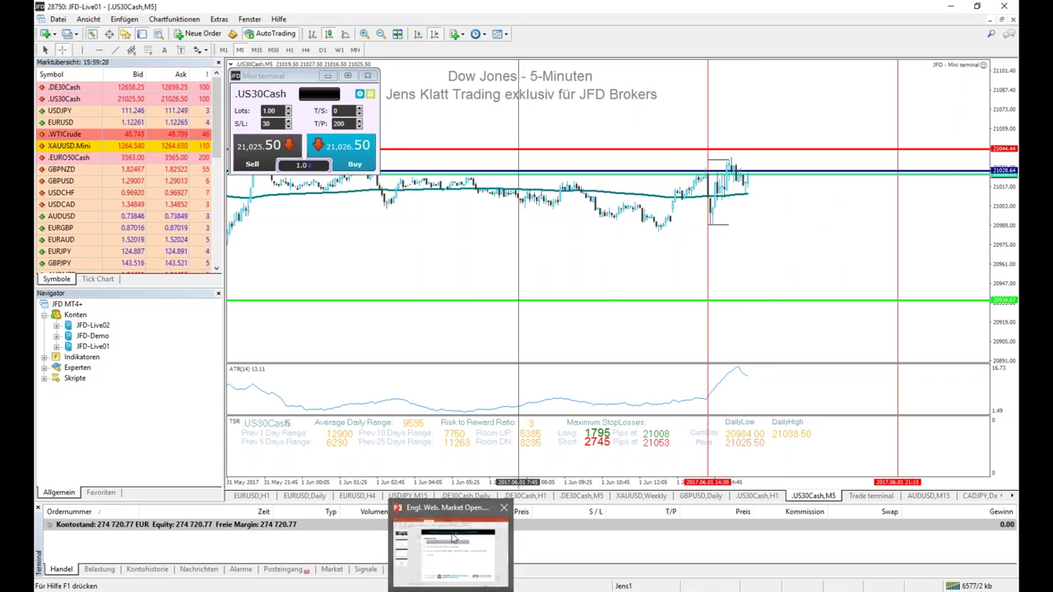
Switch to the PowerPoint presentation and show slide 4, "The discretionary touch...".
left_click(453, 543)
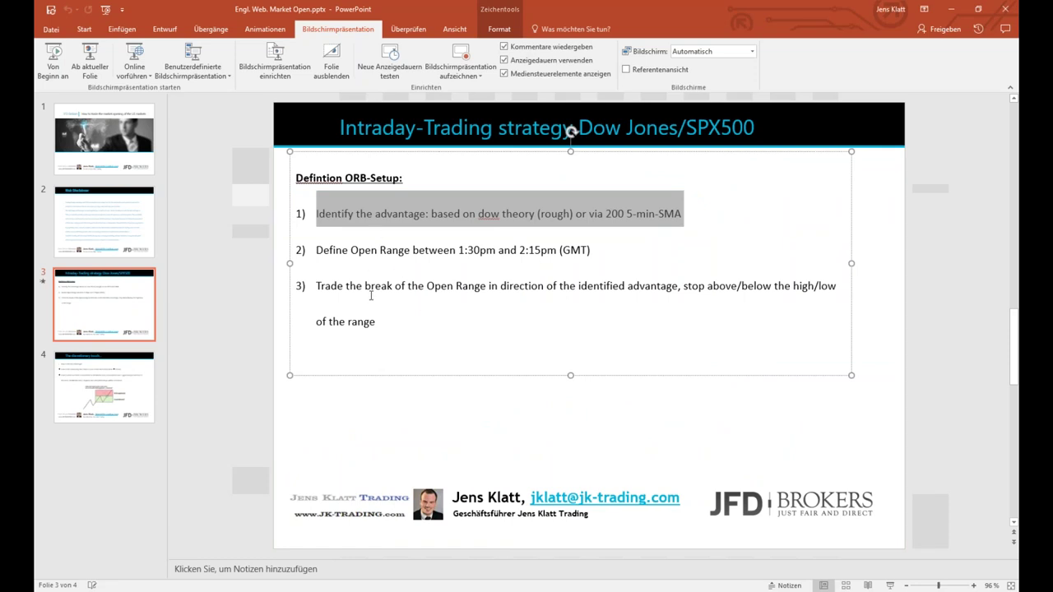
left_click(95, 393)
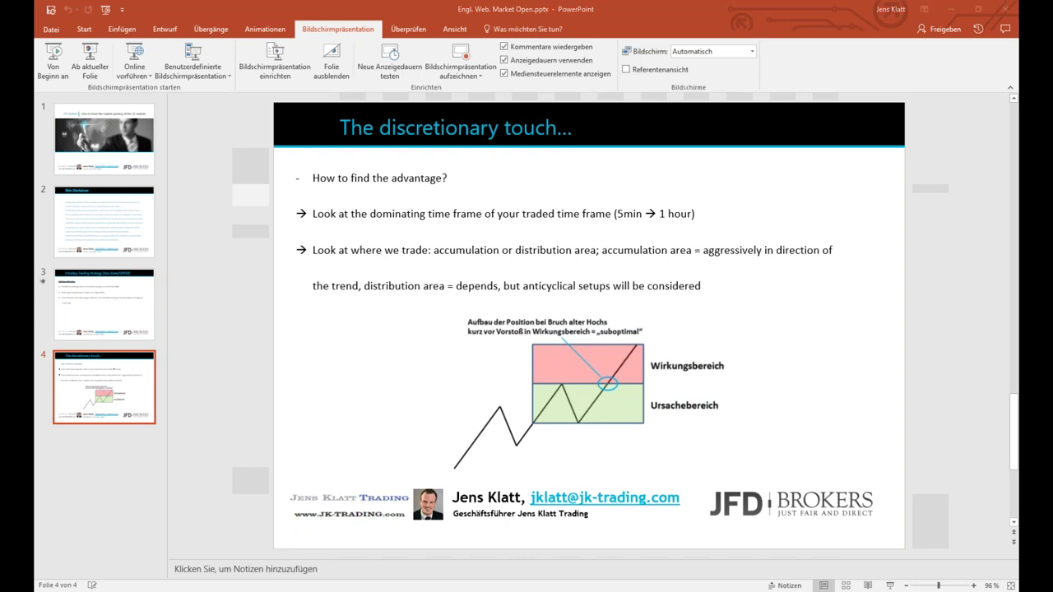
Switch to MetaTrader and examine the opening-range breakouts against the 200-period average on the .US30Cash M5 chart from 1 June back to 24 May 2017.
key("alt+Tab")
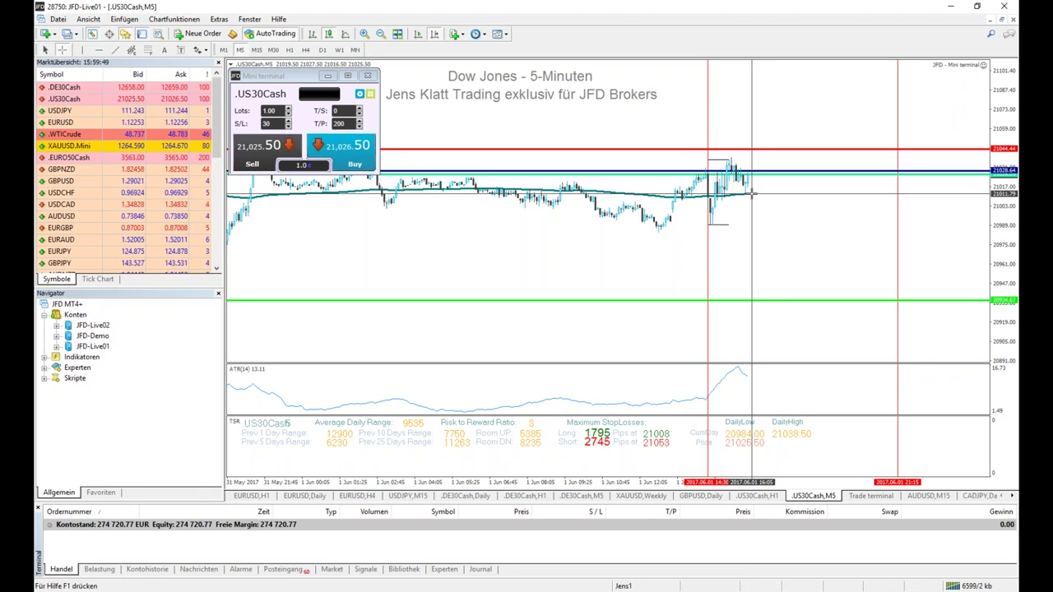
scroll(519, 242, "up", 3)
scroll(519, 242, "up", 5)
scroll(519, 242, "up", 3)
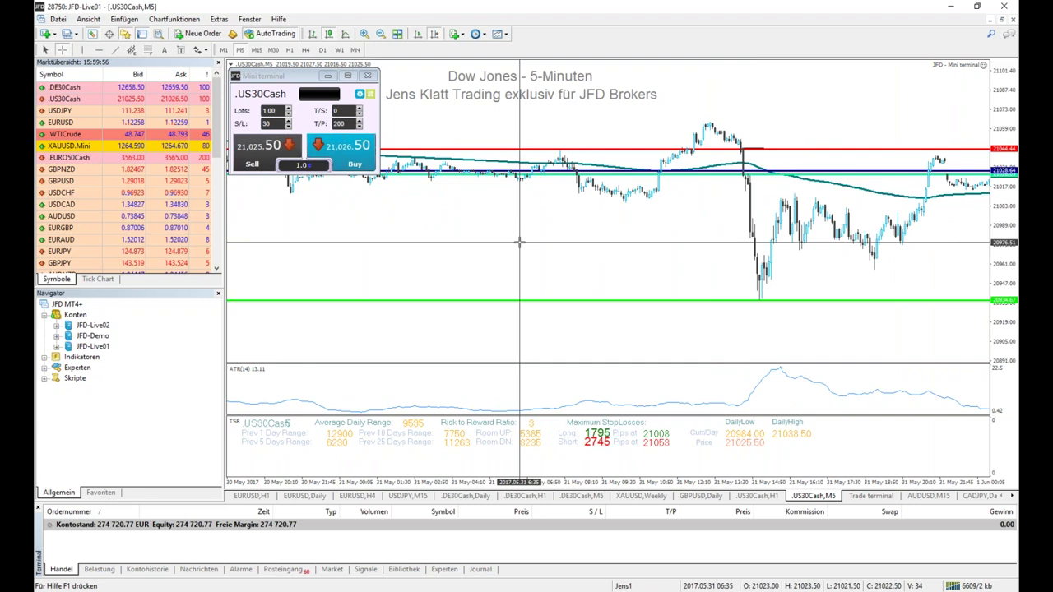
scroll(519, 242, "up", 8)
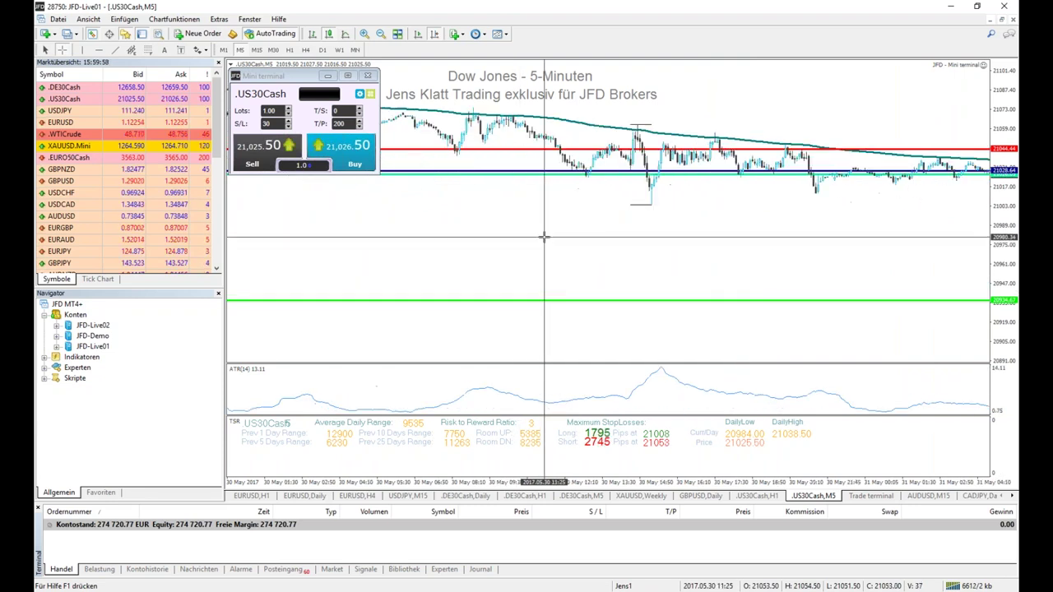
scroll(543, 241, "up", 10)
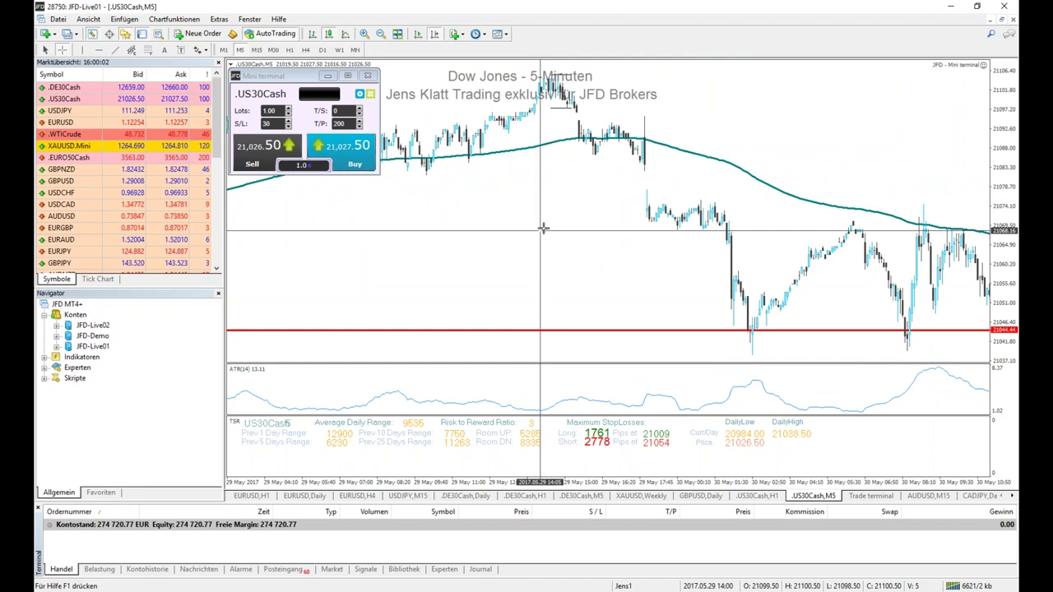
scroll(576, 257, "up", 10)
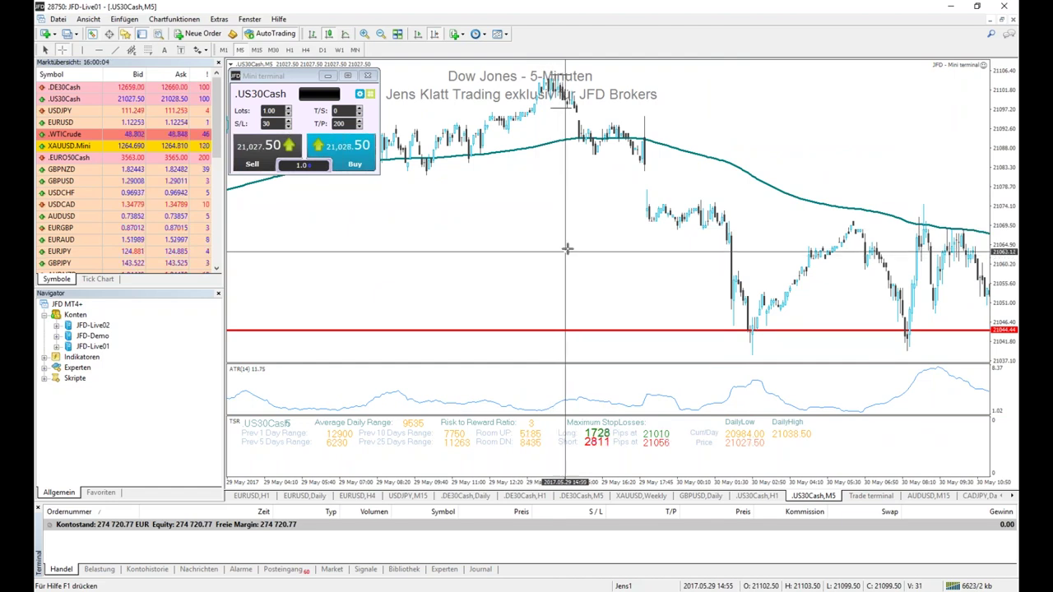
scroll(606, 256, "up", 15)
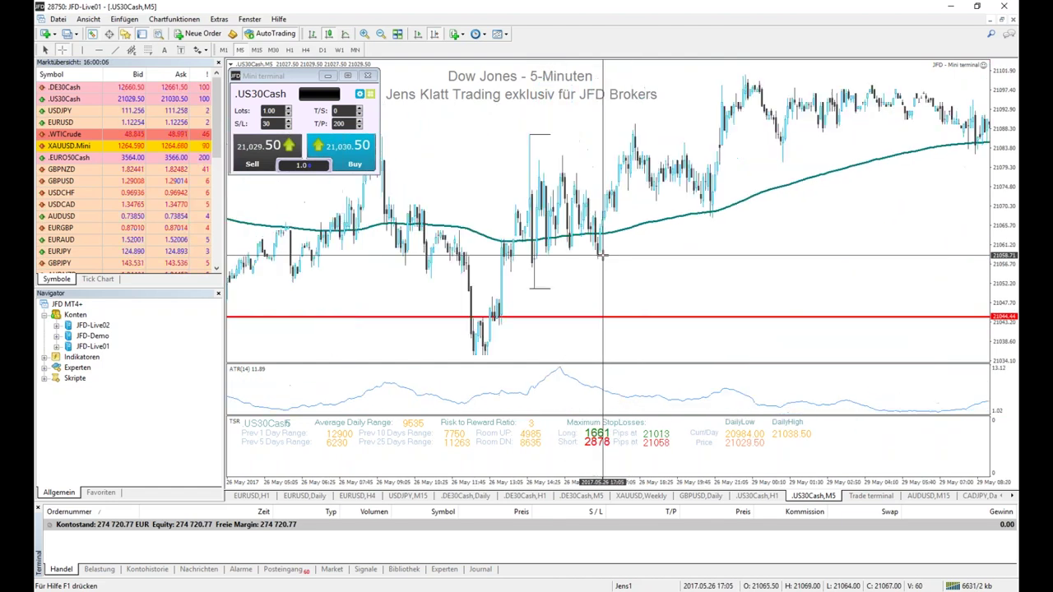
scroll(604, 253, "up", 15)
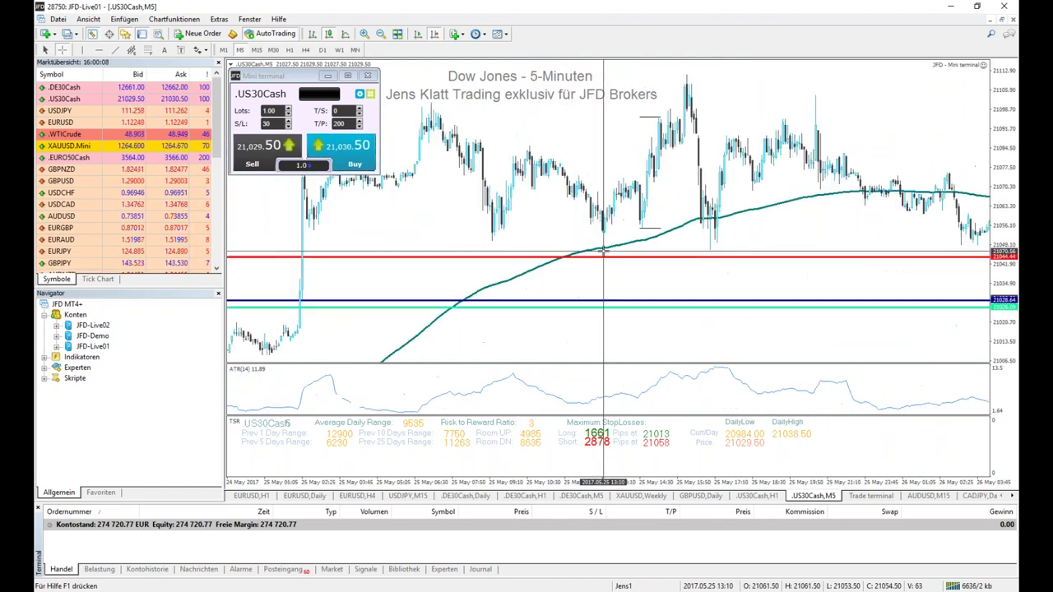
scroll(609, 252, "up", 15)
scroll(618, 252, "down", 15)
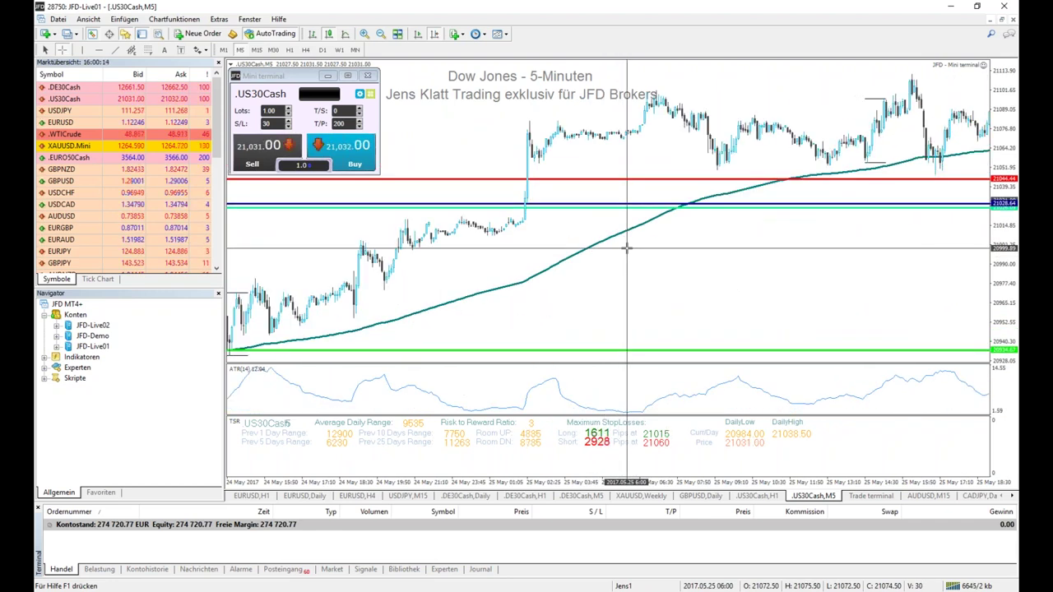
Bring the 22 May 2017 opening range to the middle of the M5 chart and slightly compress the price scale.
scroll(627, 247, "up", 15)
scroll(627, 247, "up", 15)
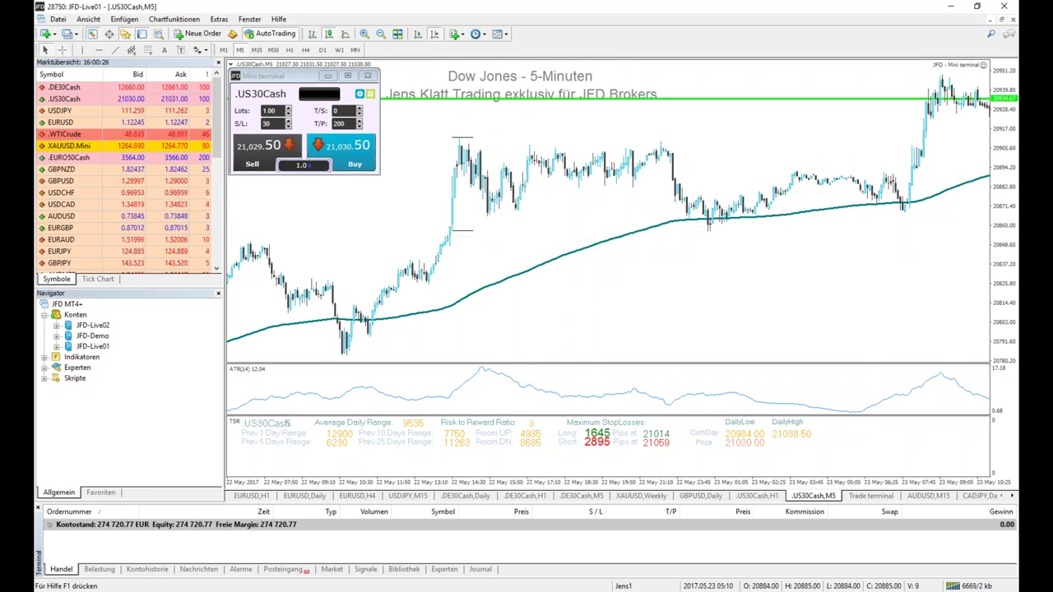
left_click_drag(1004, 211, 1012, 227)
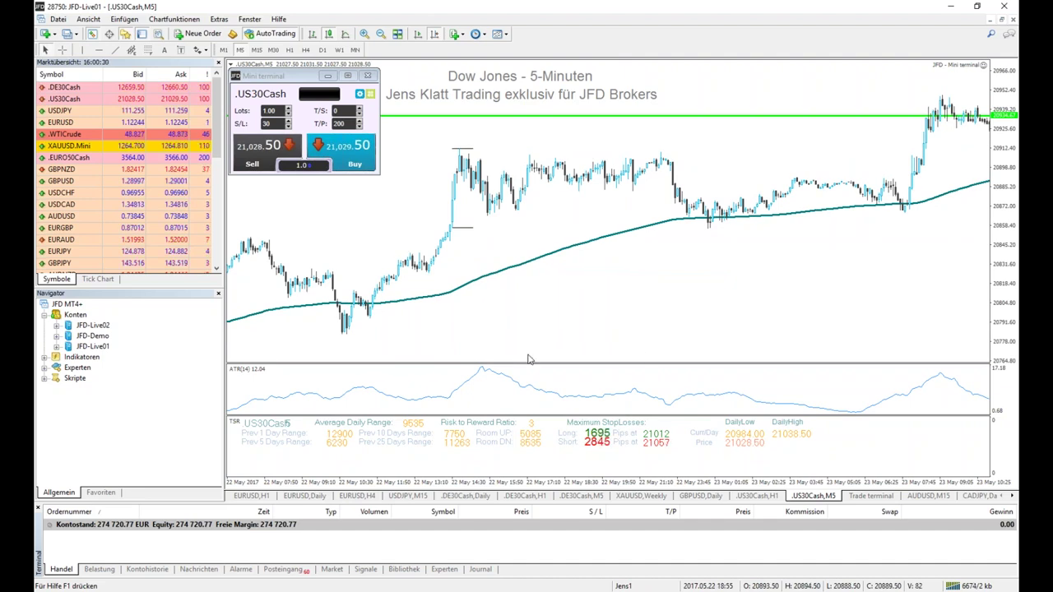
left_click_drag(499, 262, 625, 277)
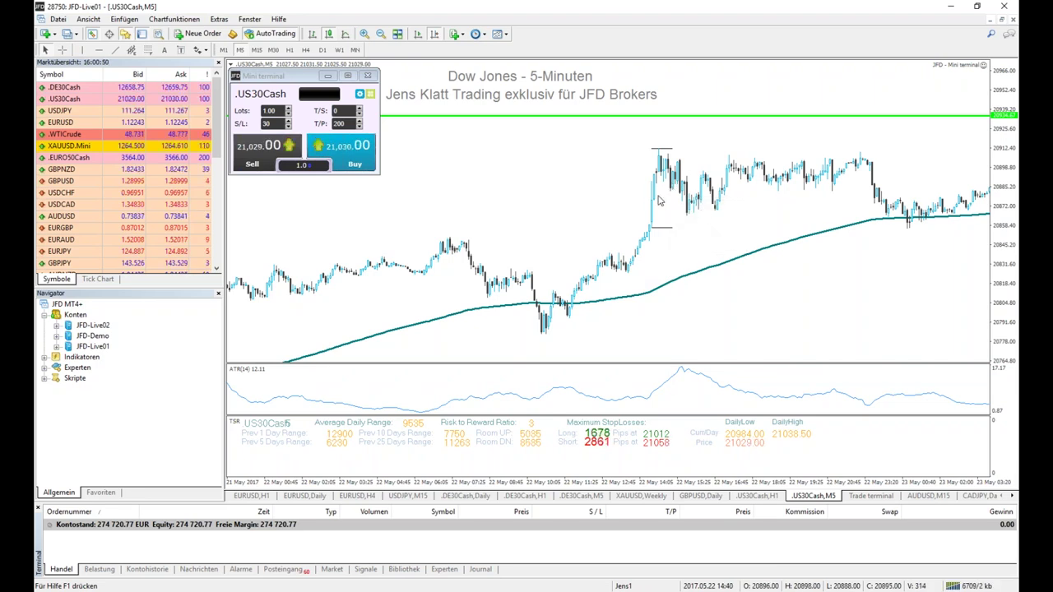
Examine the earlier opening ranges and their breakouts on the M5 chart from 19 May back to 11 May 2017.
scroll(668, 270, "up", 6)
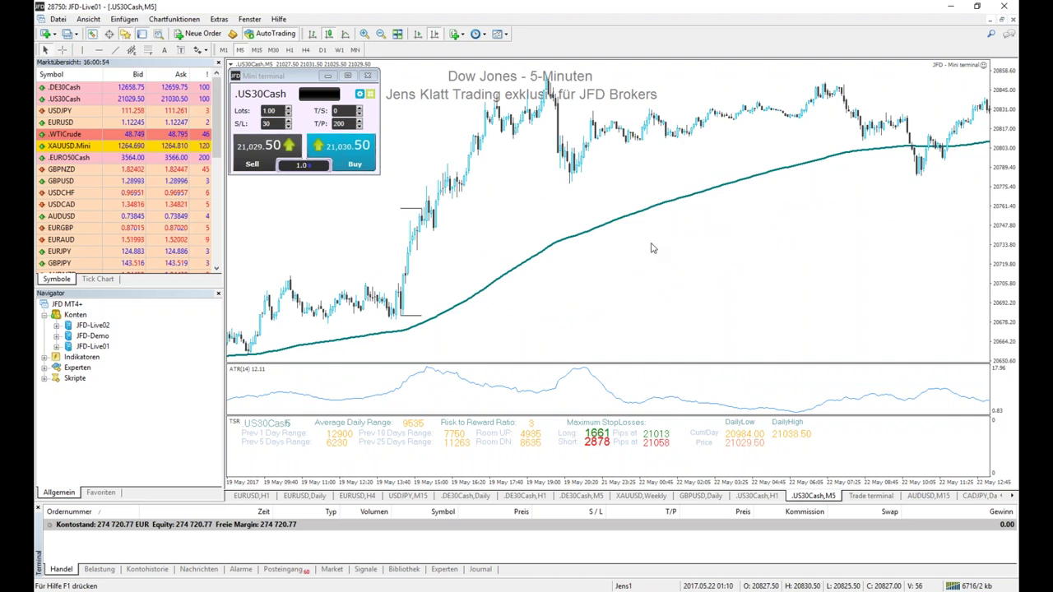
scroll(651, 247, "up", 8)
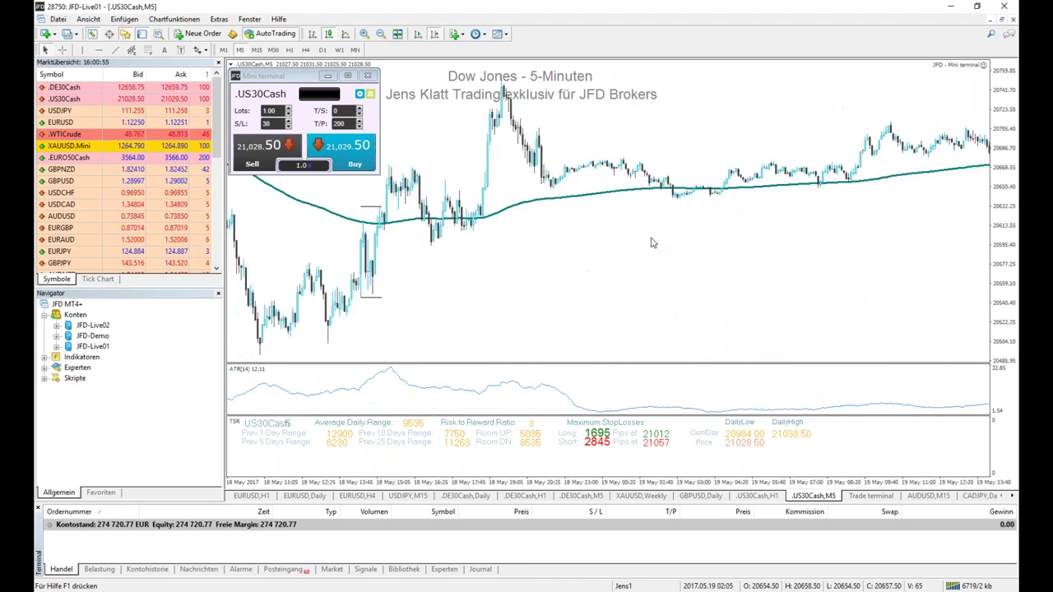
scroll(650, 241, "up", 8)
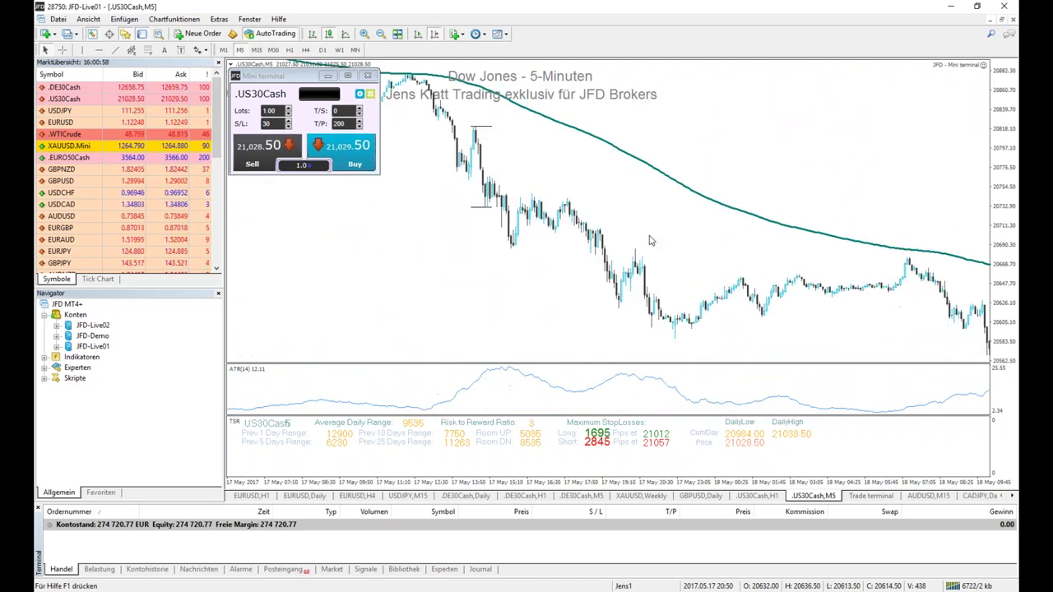
scroll(650, 241, "up", 6)
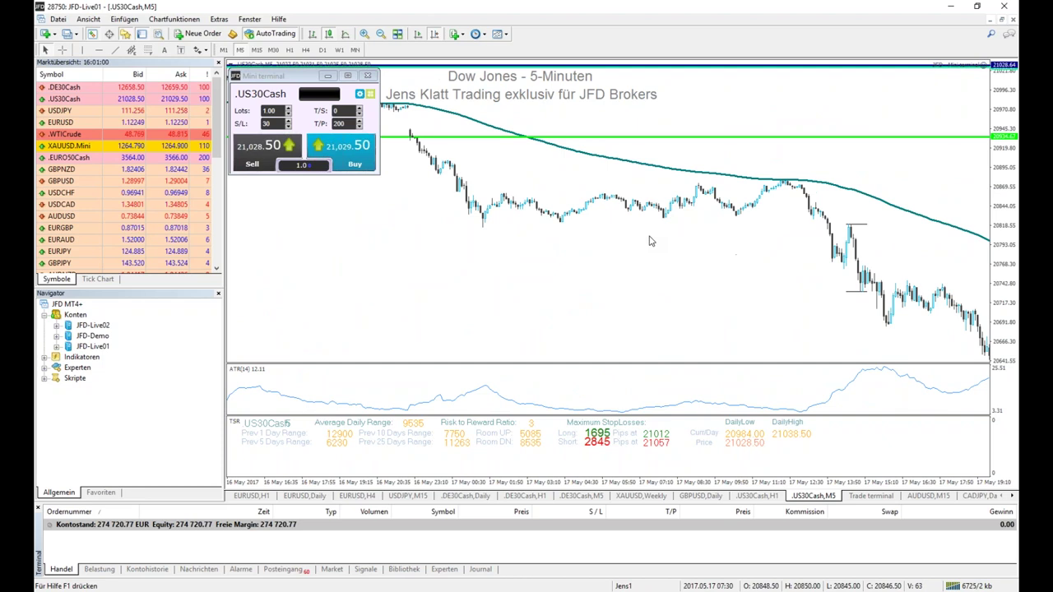
scroll(650, 239, "up", 3)
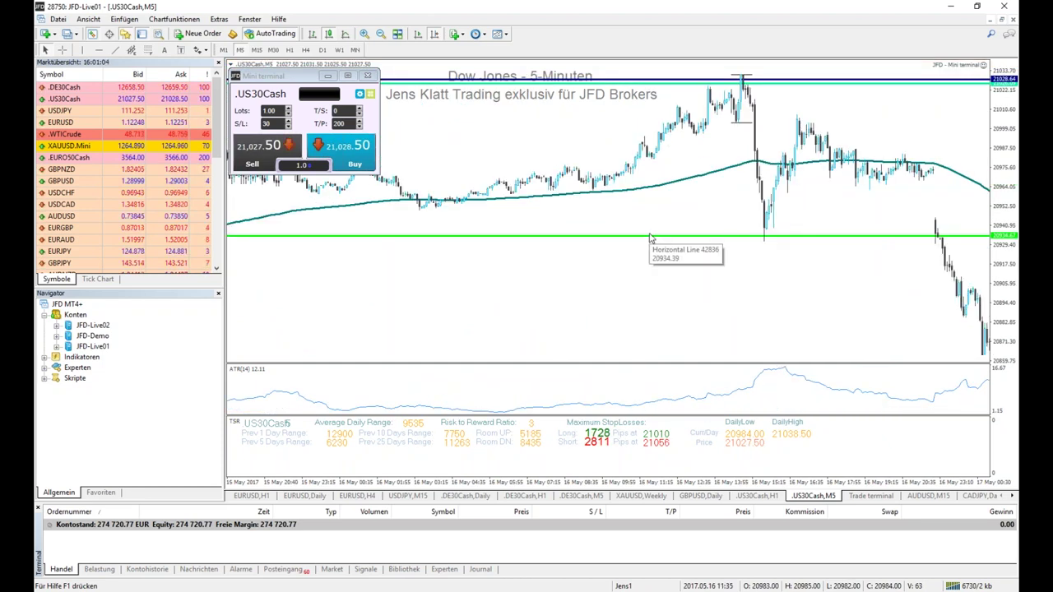
scroll(650, 239, "up", 3)
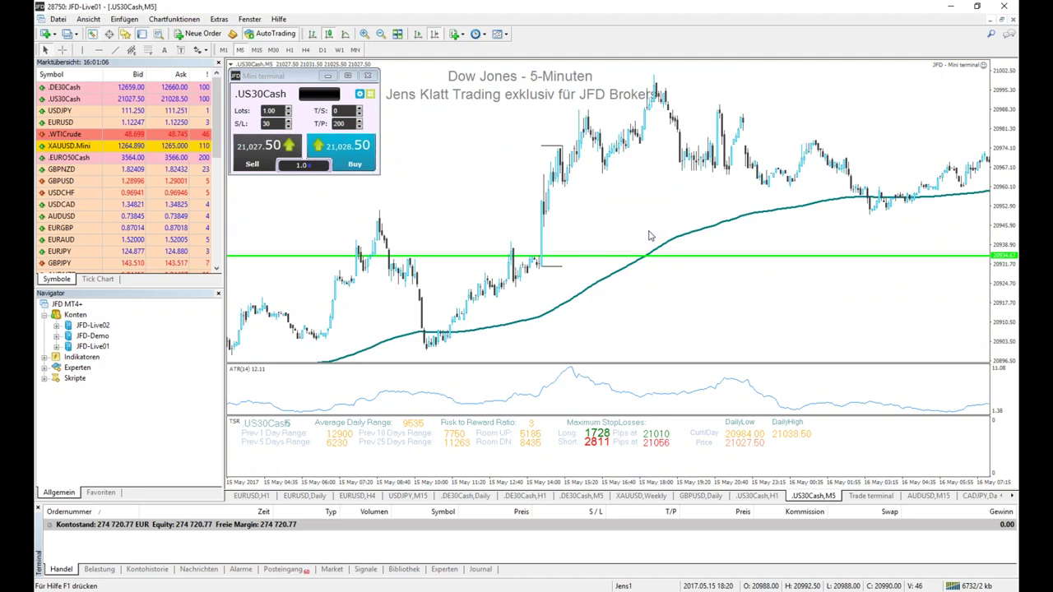
scroll(650, 236, "up", 8)
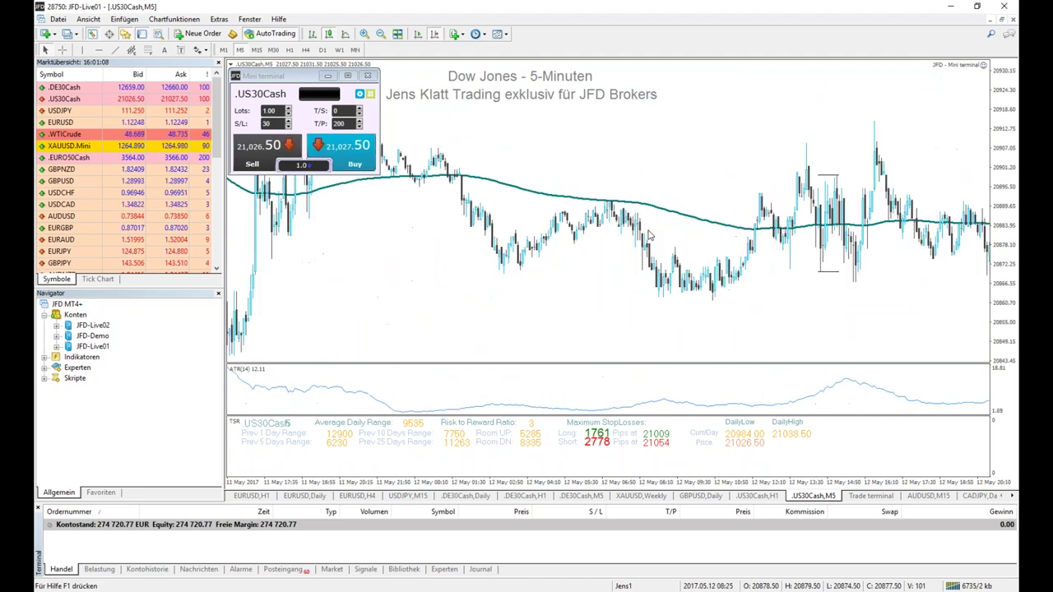
scroll(650, 236, "up", 3)
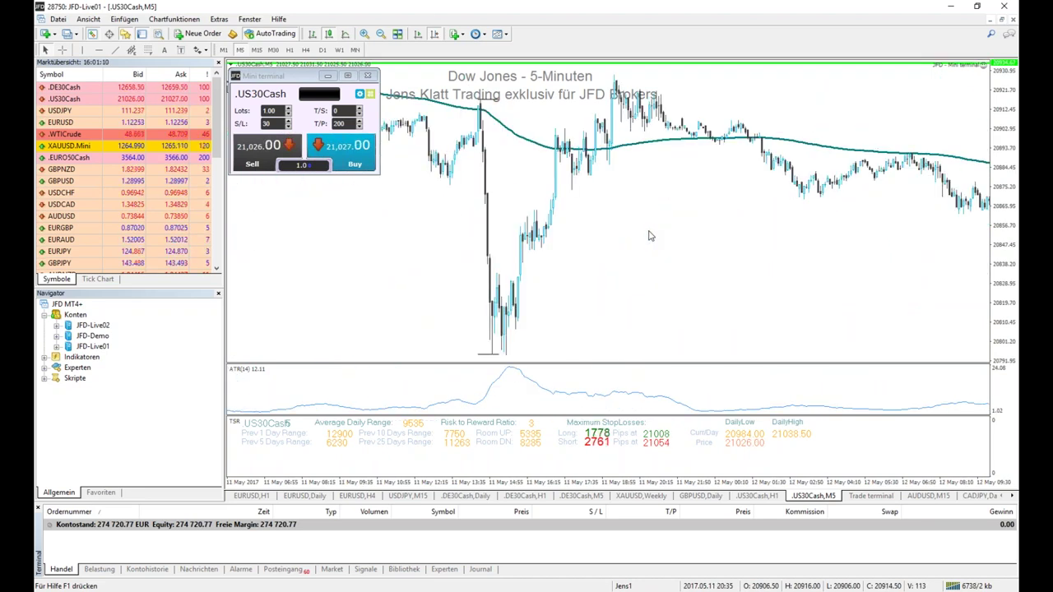
Return to the 22 May 2017 opening range on the M5 chart and compress the price scale to about 20,700–20,990.
scroll(650, 236, "down", 10)
scroll(663, 265, "down", 5)
scroll(667, 266, "down", 8)
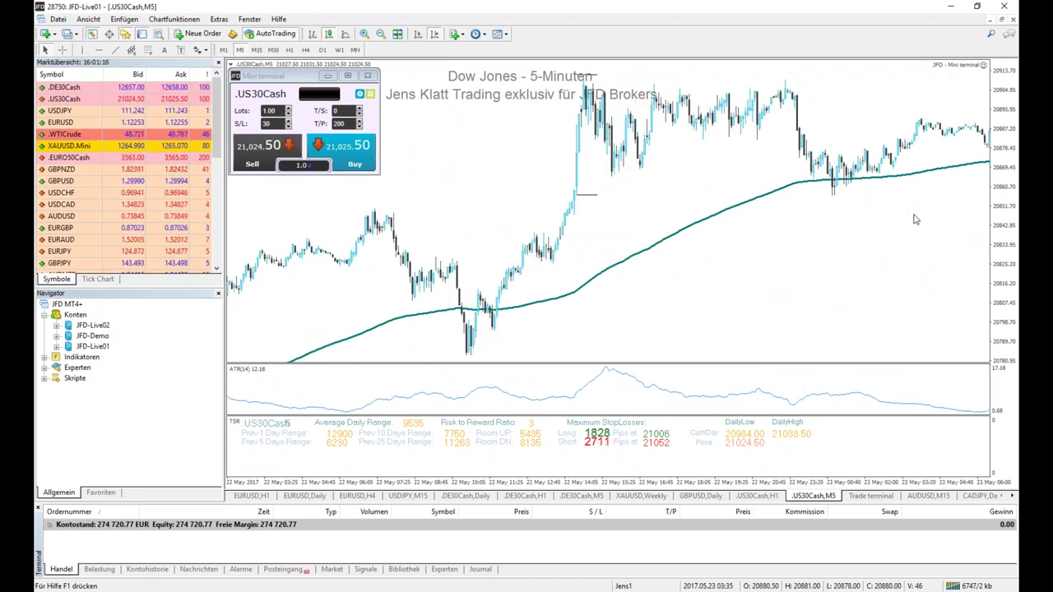
left_click_drag(995, 180, 995, 269)
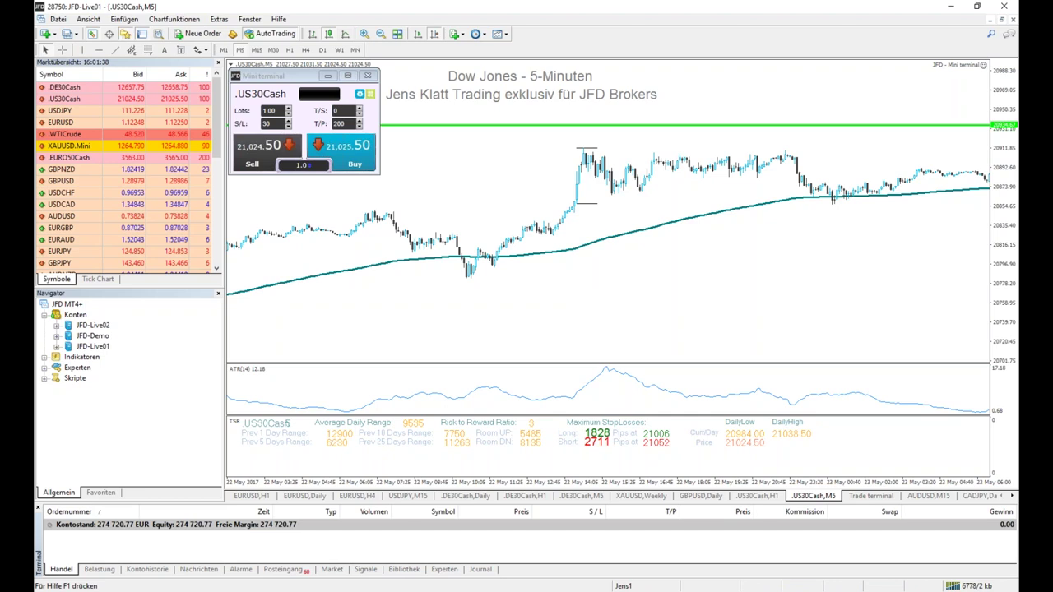
View the hourly .US30Cash chart, and switch back to the PowerPoint slide on finding the advantage.
left_click(758, 497)
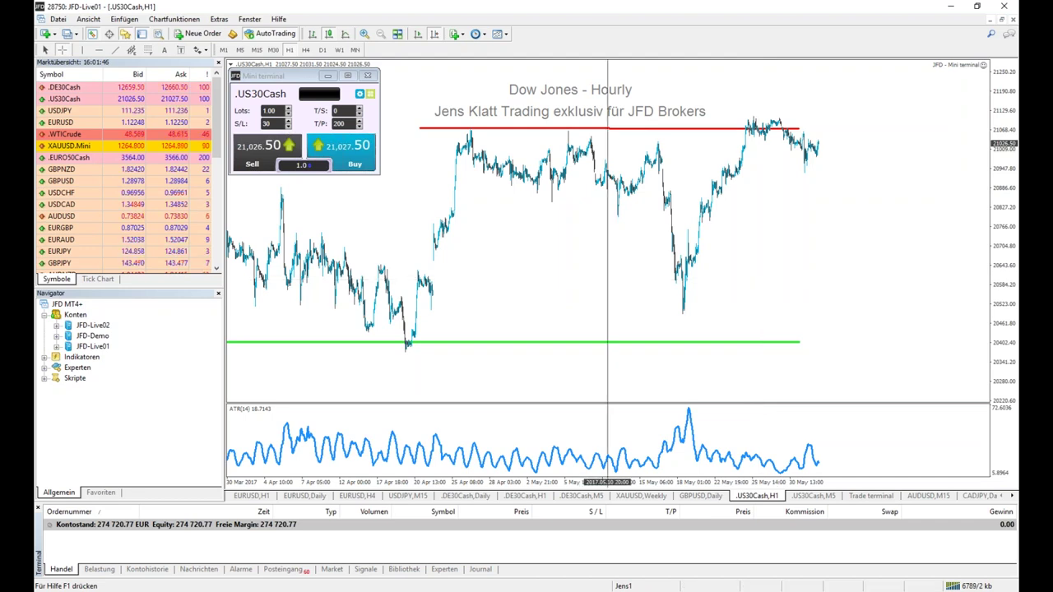
key("alt+Tab")
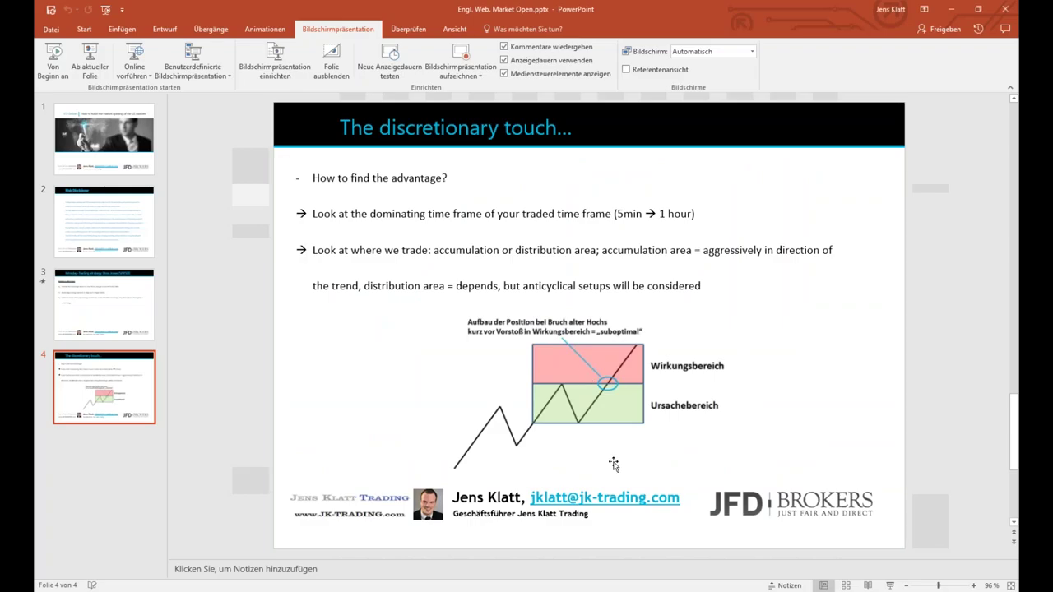